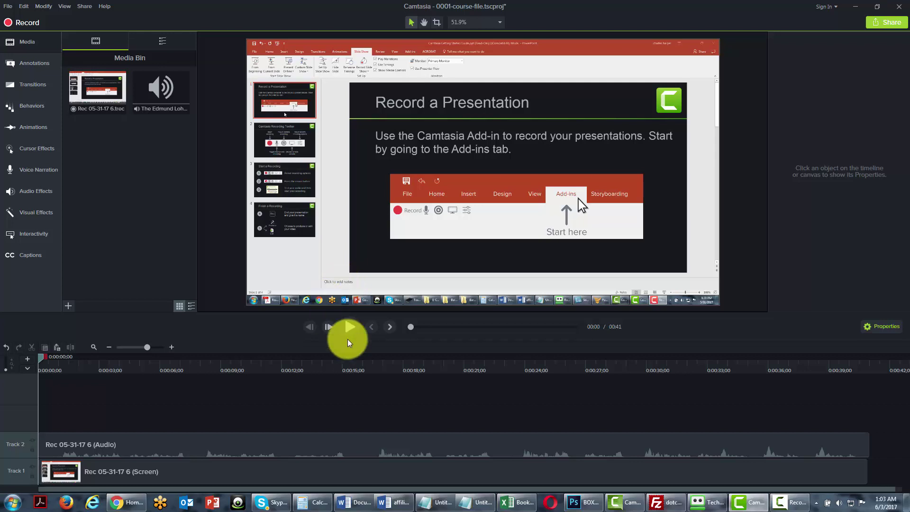
# - Switch the Media panel to the Library list view of asset folders
pyautogui.click(162, 41)
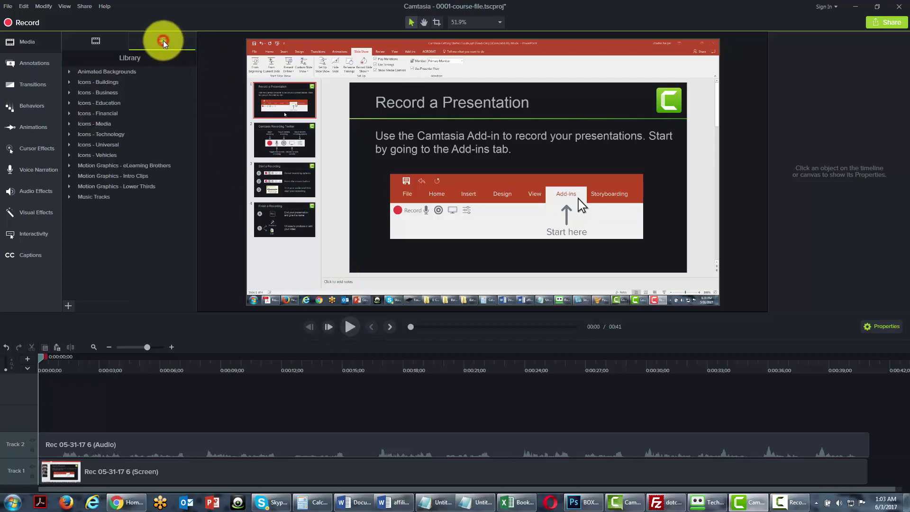
# - Add the floatingboxes animated background at the playhead on a new Track 3 above the recording
pyautogui.click(68, 72)
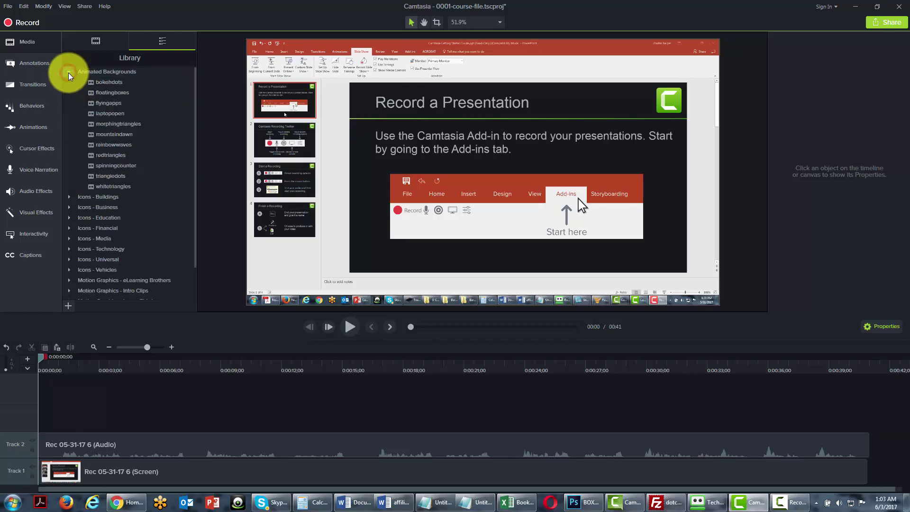
pyautogui.click(109, 93)
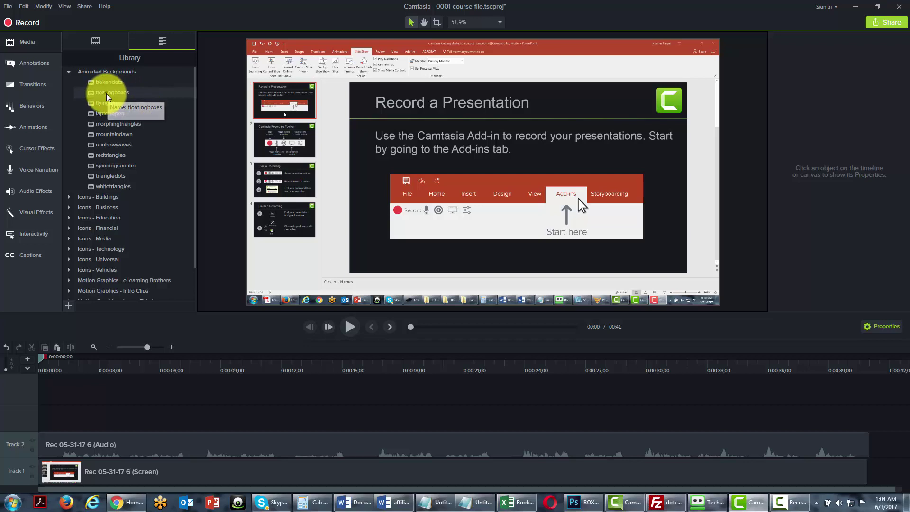
pyautogui.rightClick(109, 97)
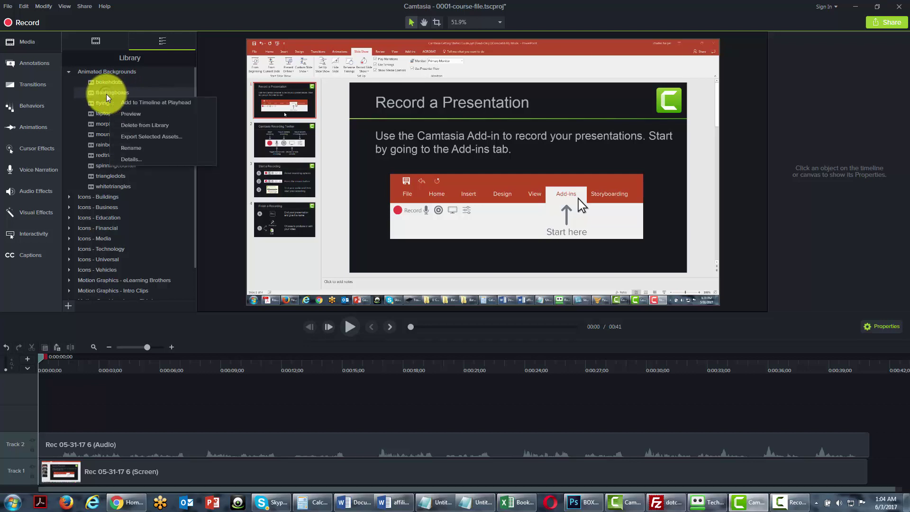
pyautogui.click(131, 103)
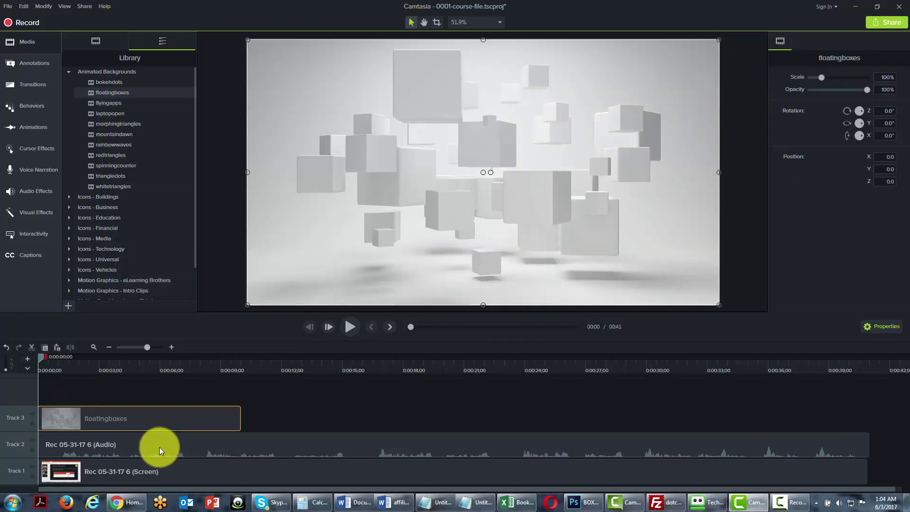
pyautogui.click(135, 419)
pyautogui.moveTo(26, 423); pyautogui.dragTo(100, 422)
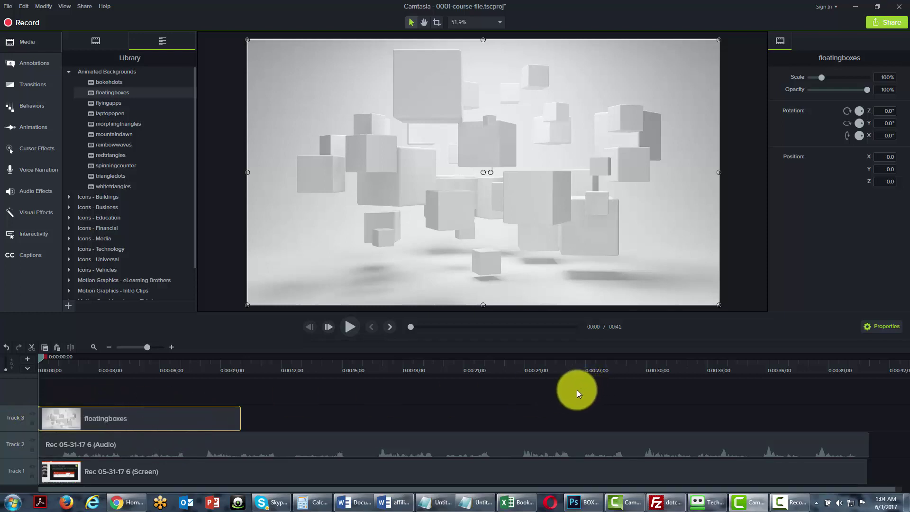
# - Rename Track 3 to Boxes and move the playhead to 0:00:01;20
pyautogui.rightClick(16, 419)
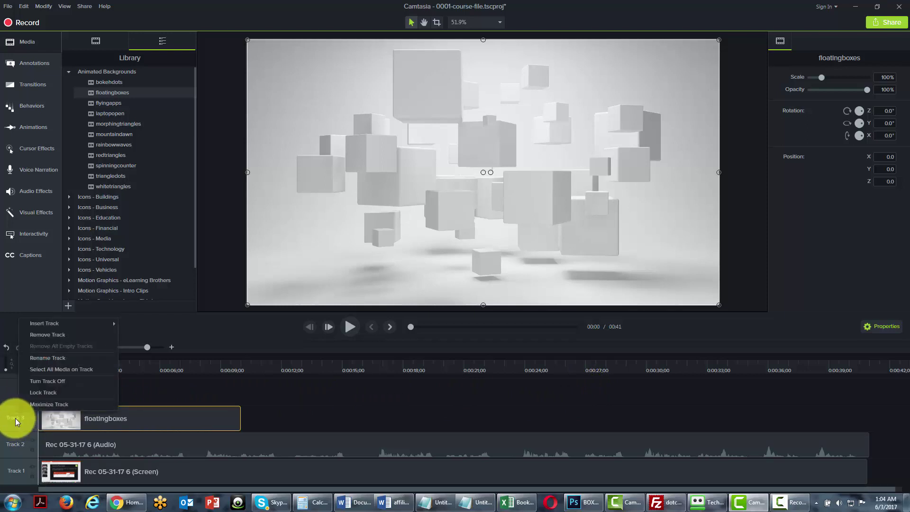
pyautogui.click(41, 357)
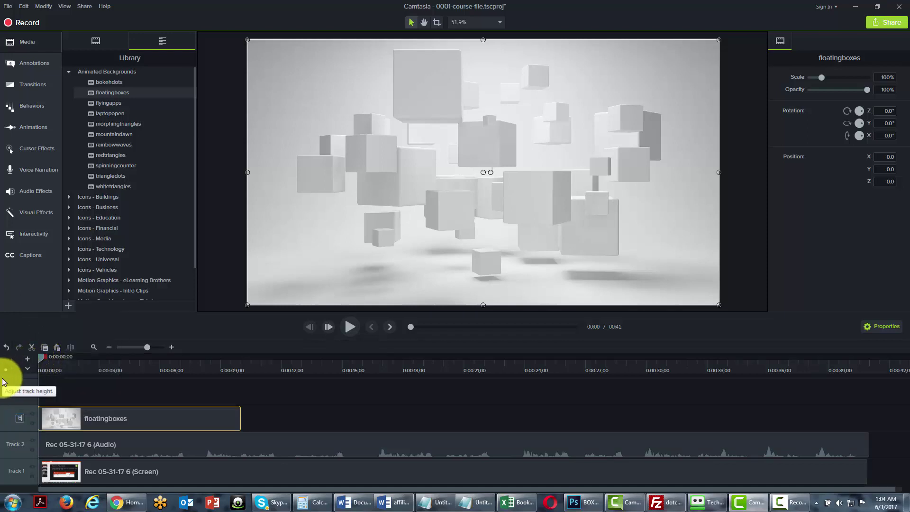
pyautogui.write('Boxes')
pyautogui.press('Return')
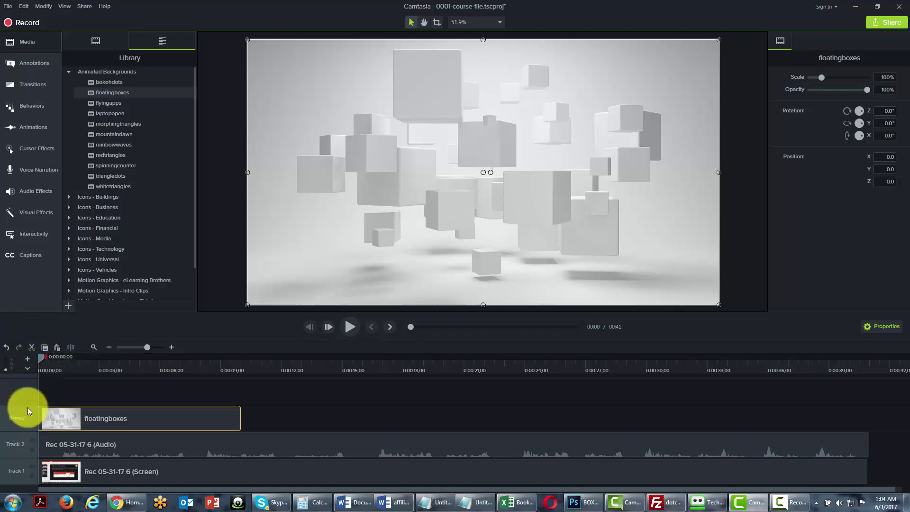
pyautogui.click(41, 357)
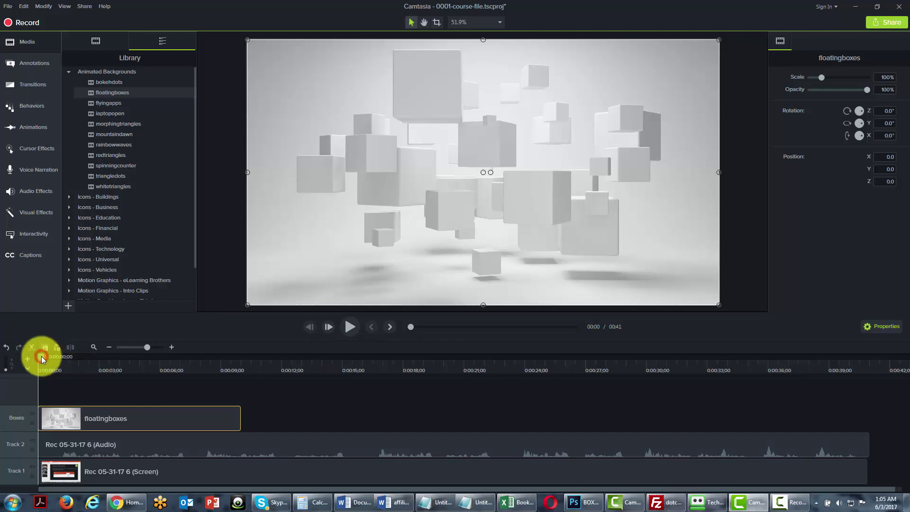
pyautogui.moveTo(42, 356); pyautogui.dragTo(76, 357)
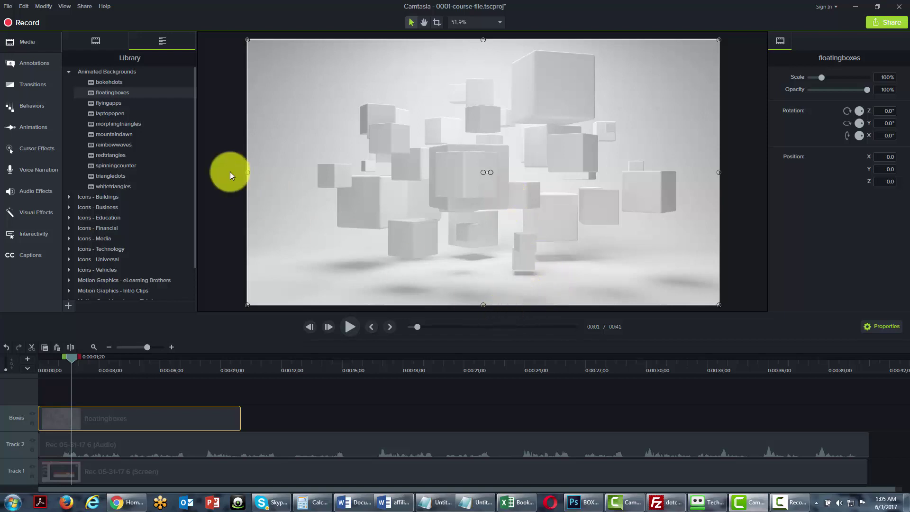
# - Preview floatingboxes, then delete its clip from the Boxes track
pyautogui.rightClick(112, 93)
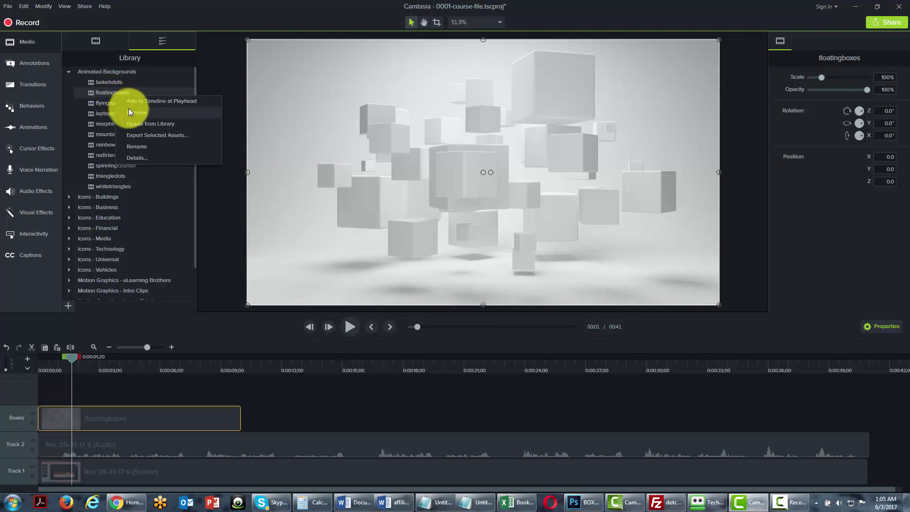
pyautogui.click(131, 112)
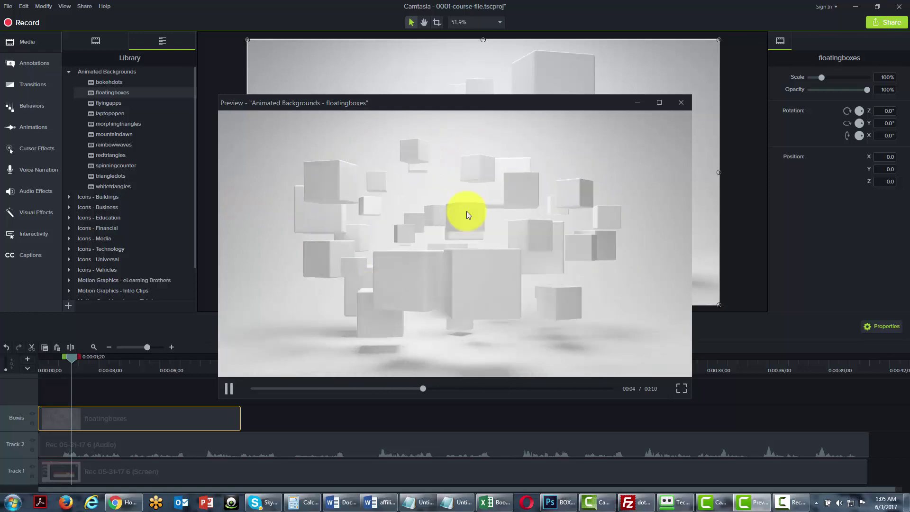
pyautogui.press('Escape')
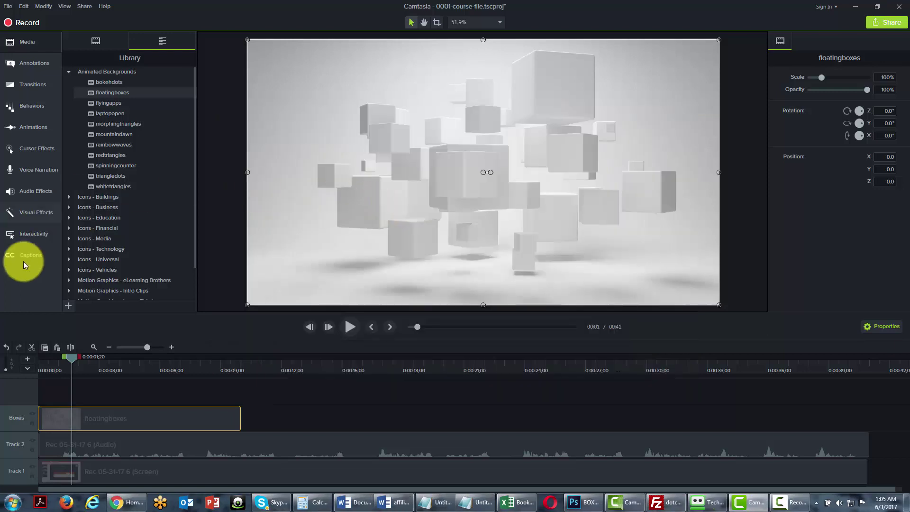
pyautogui.click(121, 415)
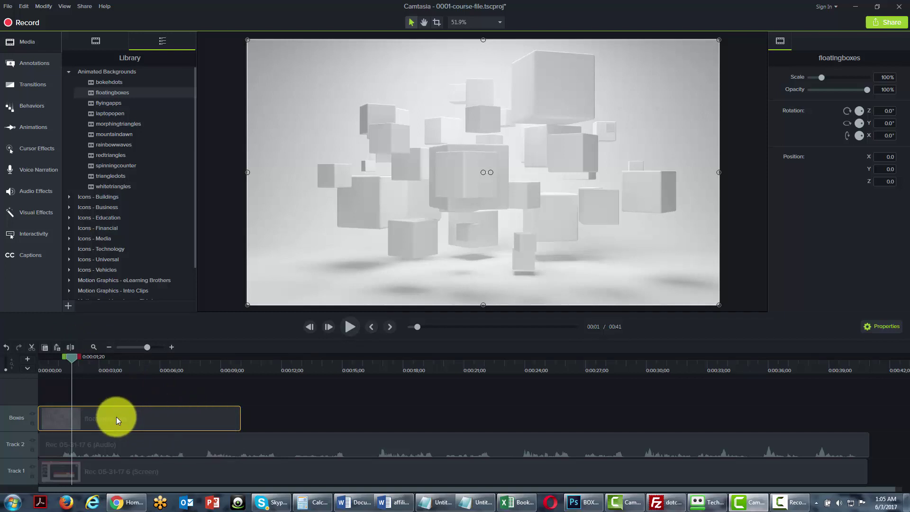
pyautogui.press('Delete')
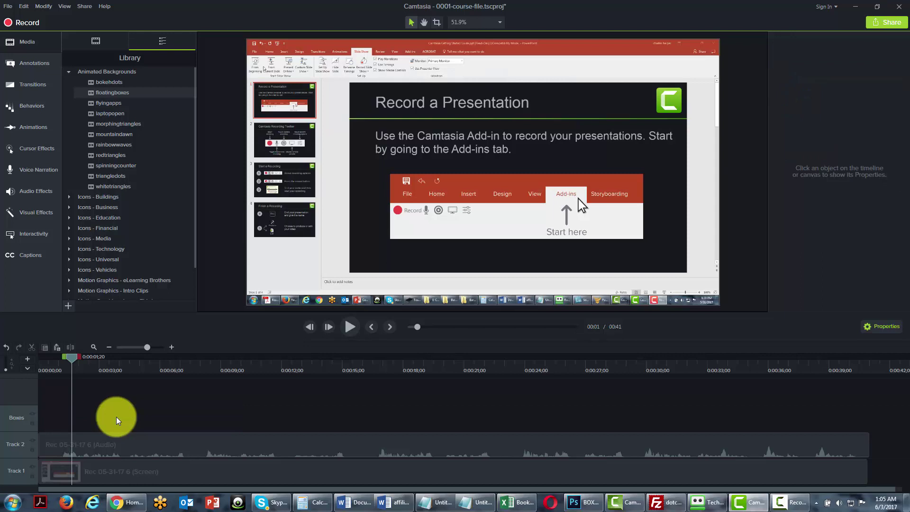
# - Return the playhead to the start and preview the rainbowwaves and whitetriangles backgrounds
pyautogui.hotkey('ctrl', 'Home')
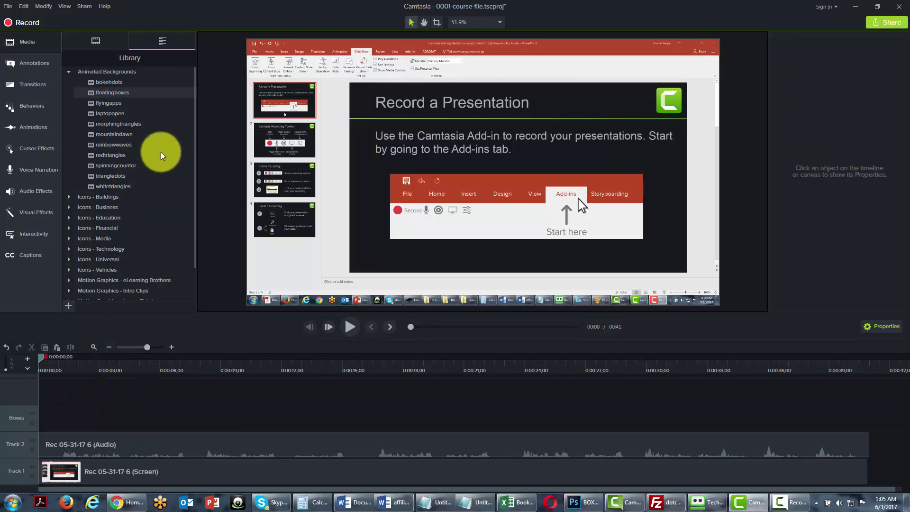
pyautogui.rightClick(114, 146)
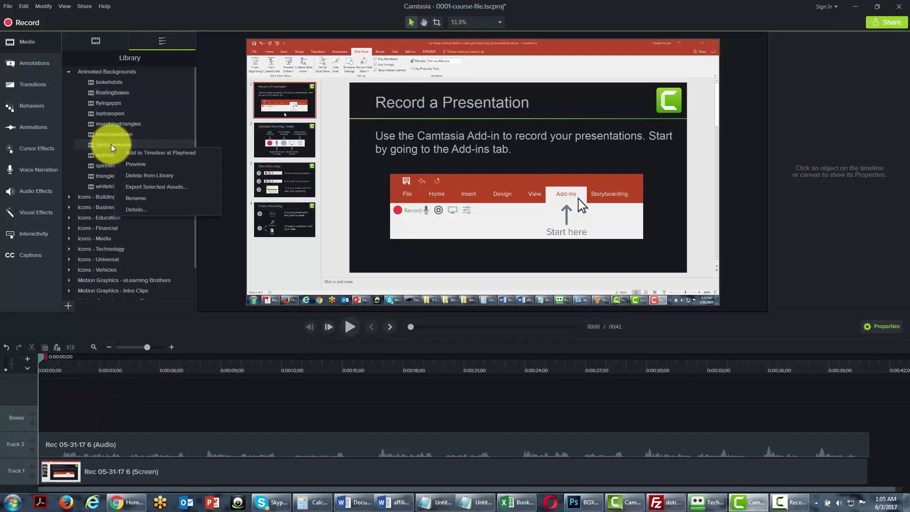
pyautogui.click(128, 163)
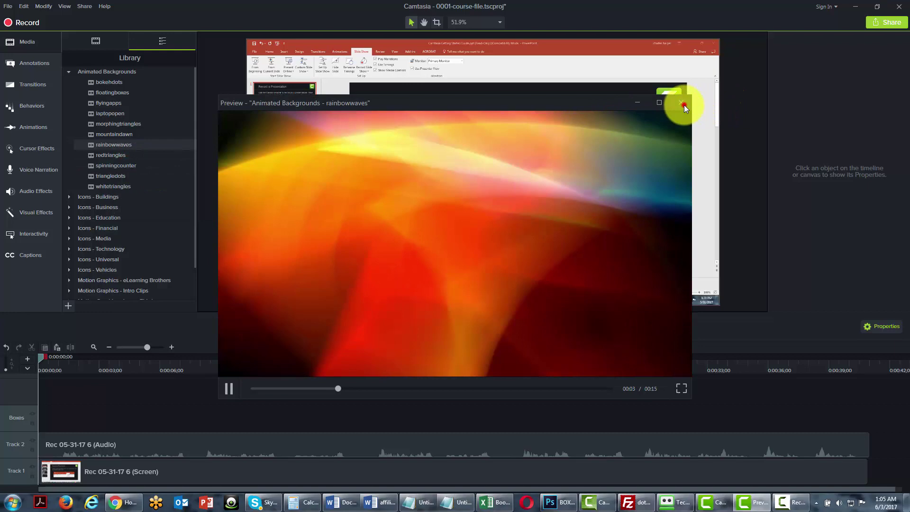
pyautogui.click(681, 104)
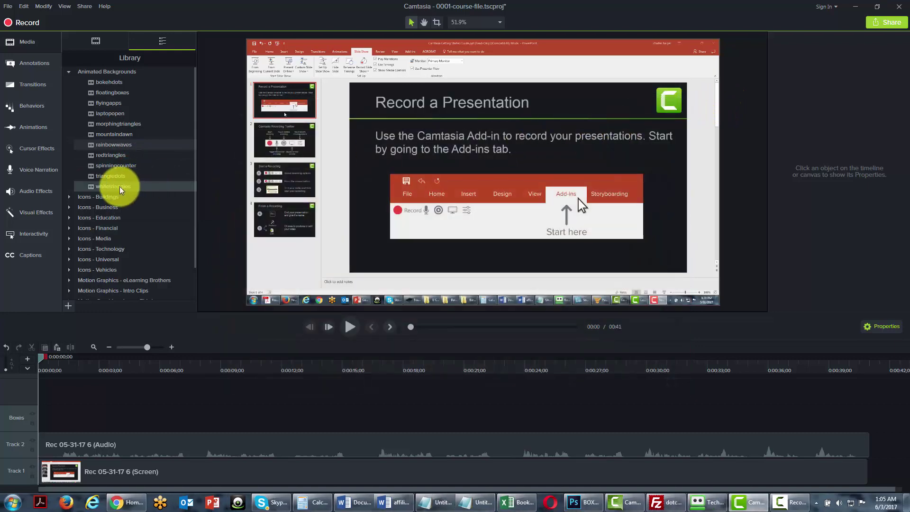
pyautogui.rightClick(120, 189)
pyautogui.click(138, 206)
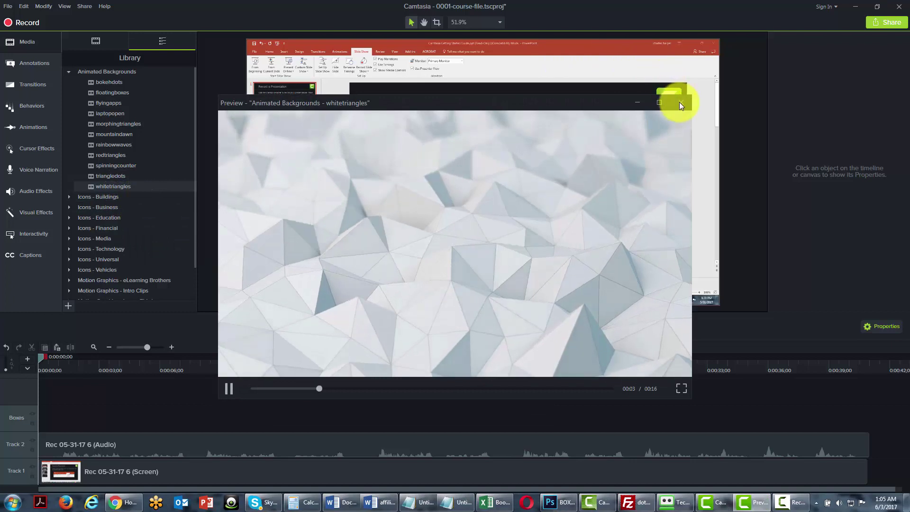
pyautogui.click(681, 102)
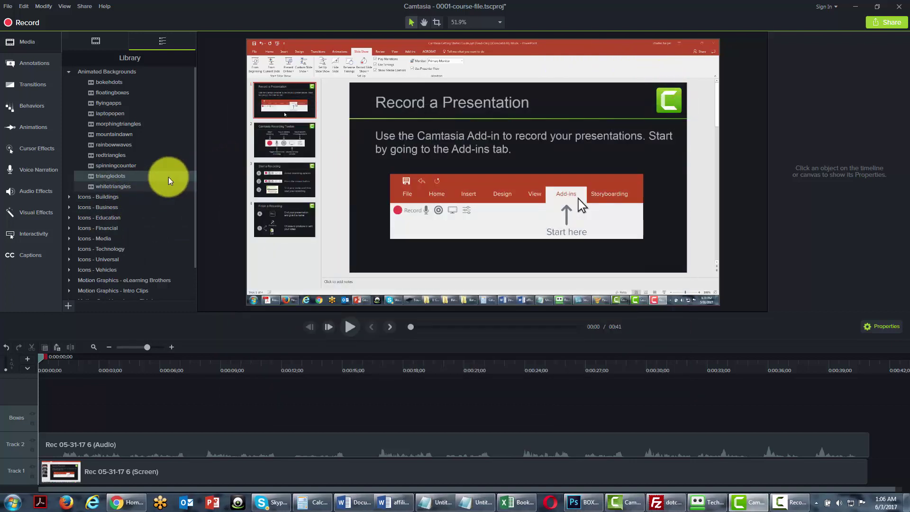
# - Add whitetriangles to the Boxes track at the playhead, then bring up the track's options
pyautogui.rightClick(108, 189)
pyautogui.click(122, 195)
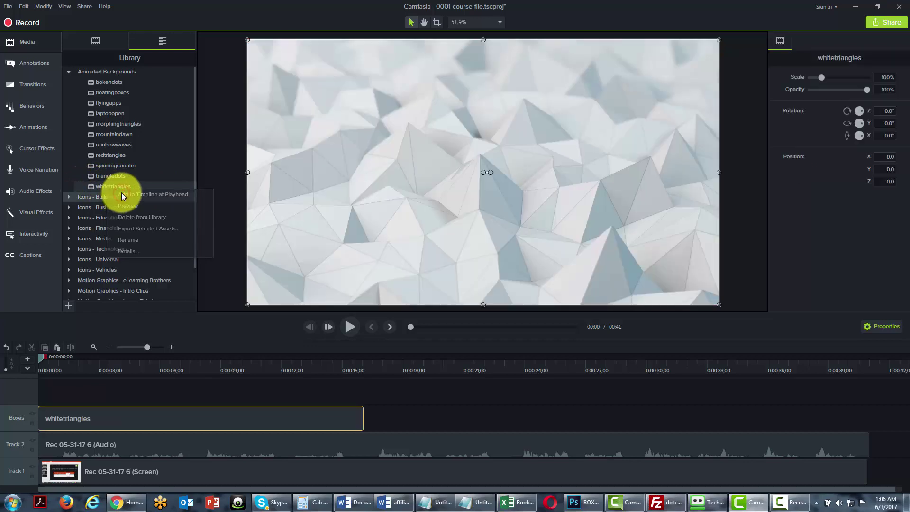
pyautogui.rightClick(11, 417)
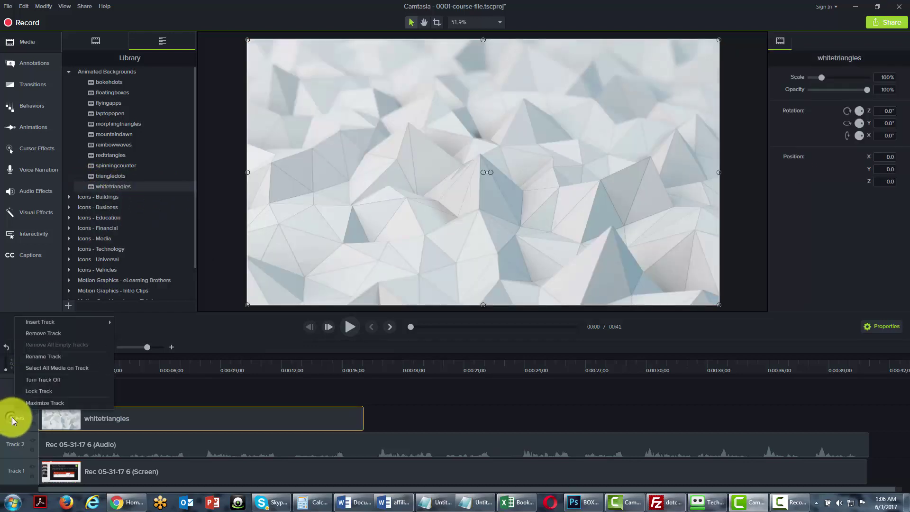
# - Clear whitetriangles off the timeline and expand the Icons - Buildings folder
pyautogui.click(39, 333)
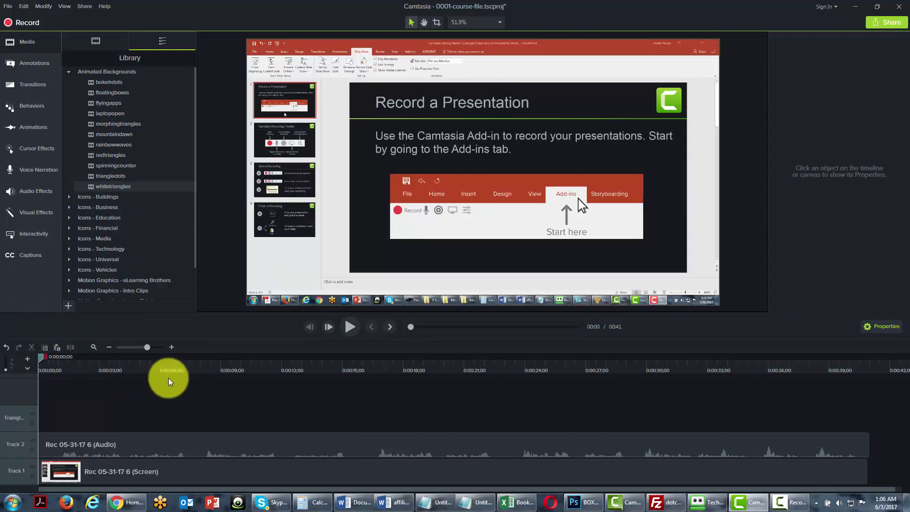
pyautogui.scroll(-1, 192, 251)
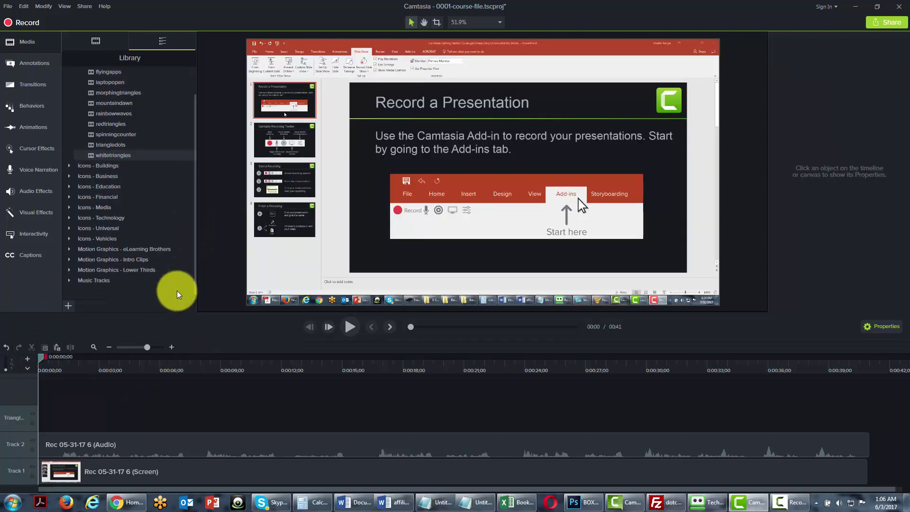
pyautogui.click(70, 165)
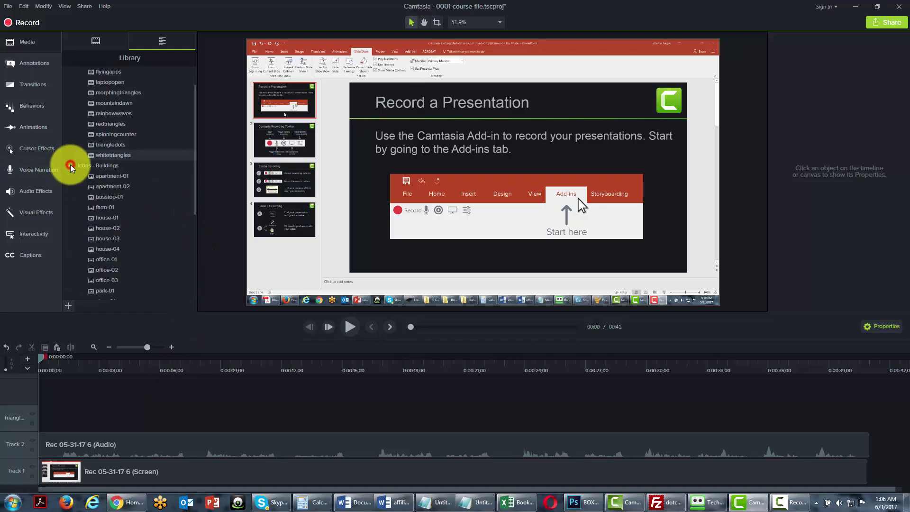
# - Preview the apartment-01 icon and add it to the timeline at the playhead
pyautogui.rightClick(105, 180)
pyautogui.click(130, 199)
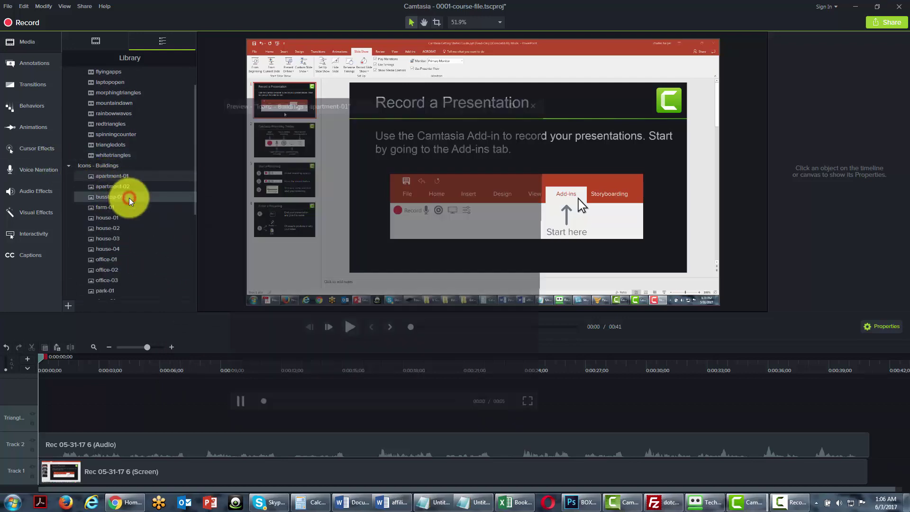
pyautogui.click(681, 105)
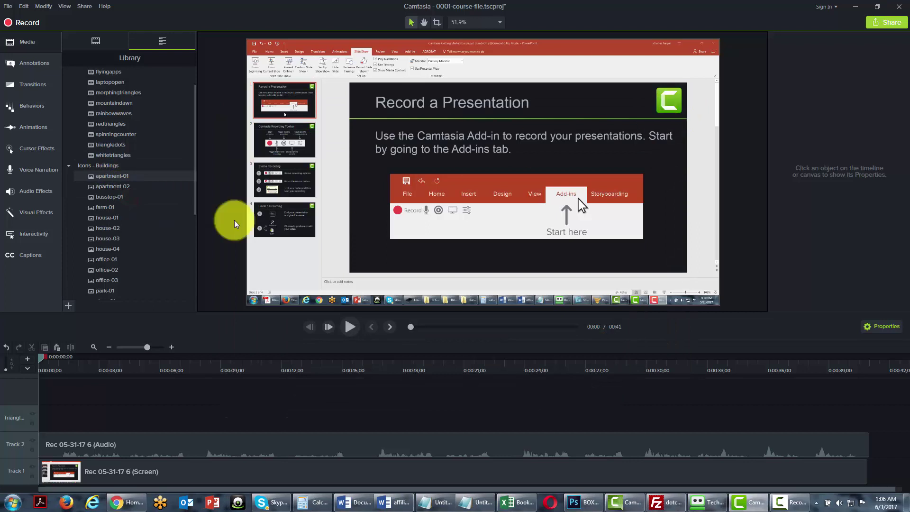
pyautogui.rightClick(101, 180)
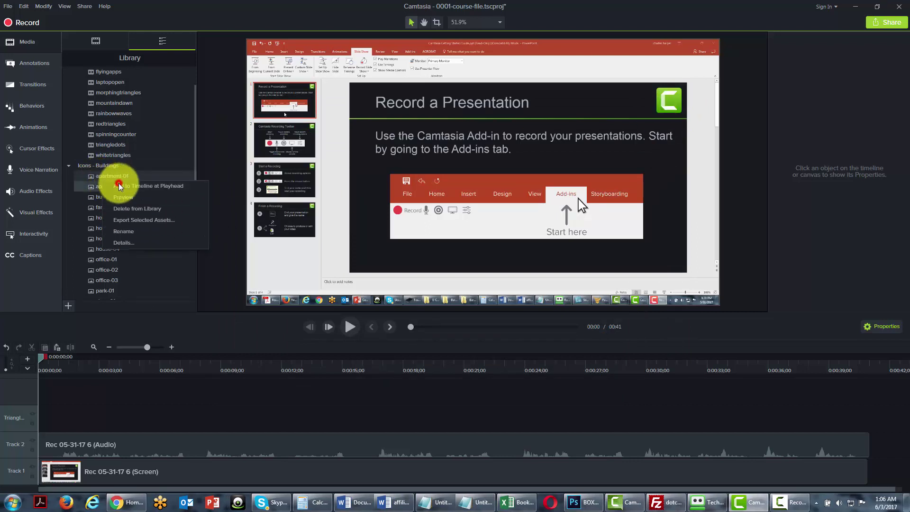
pyautogui.click(120, 186)
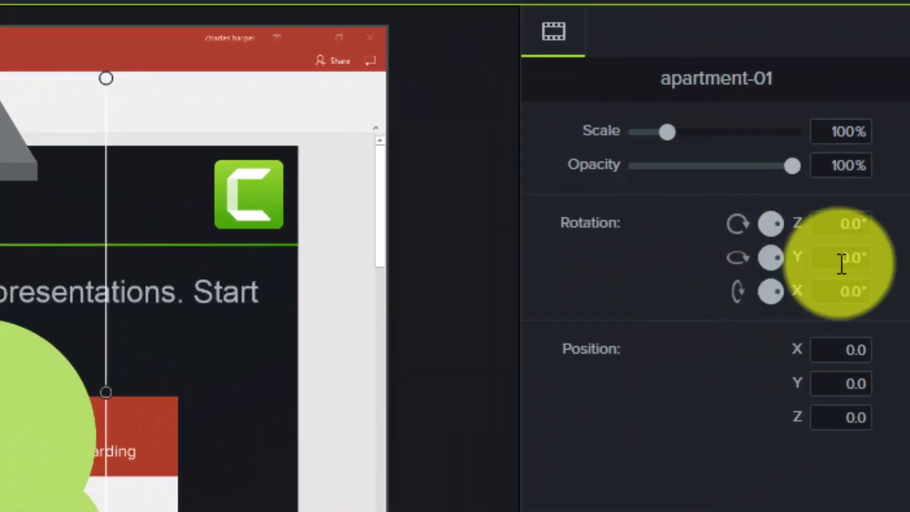
# - Tilt the apartment graphic with Y rotation 25° and X rotation 35°
pyautogui.click(851, 258)
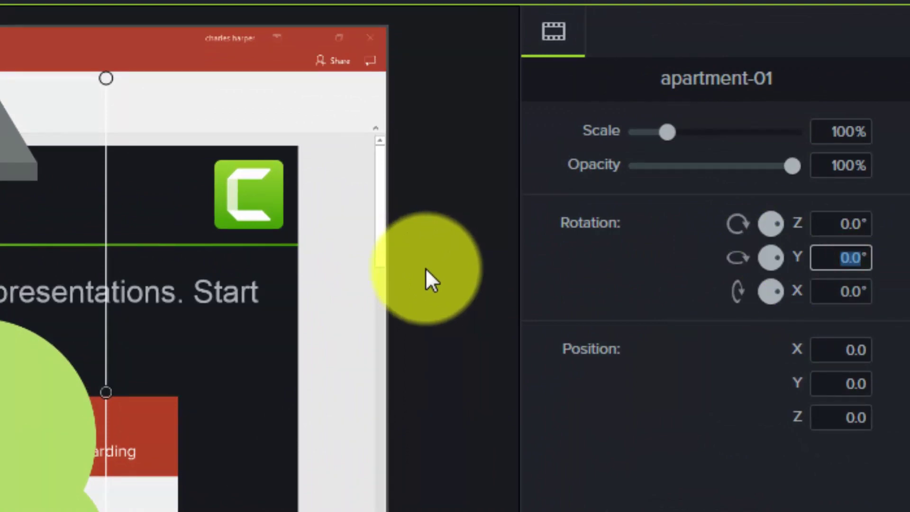
pyautogui.write('25')
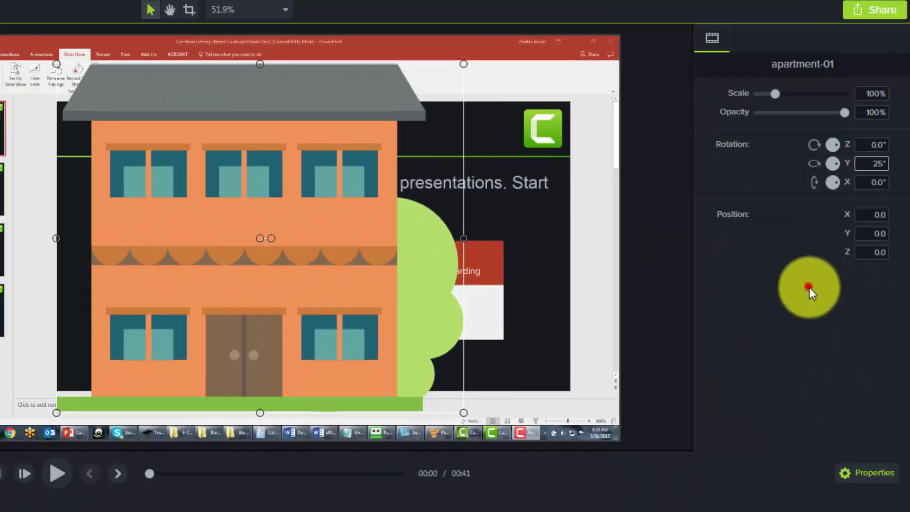
pyautogui.click(729, 459)
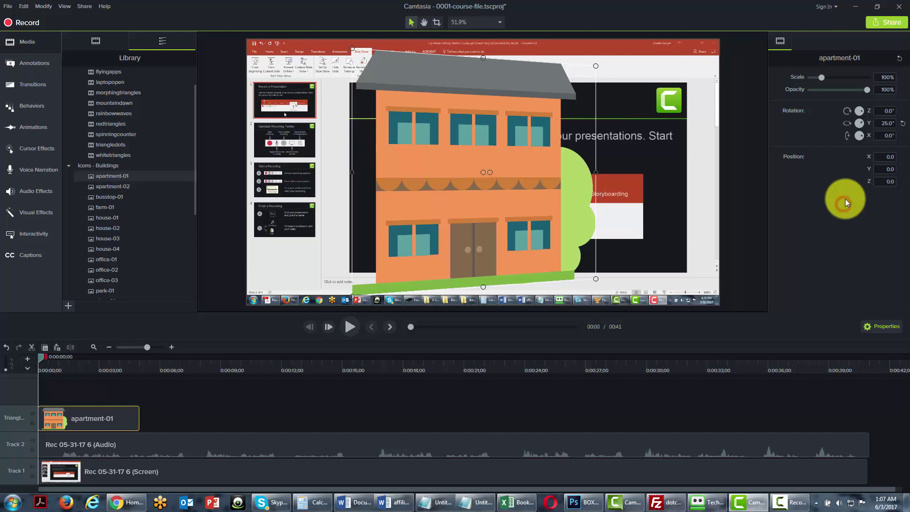
pyautogui.click(885, 138)
pyautogui.write('35')
pyautogui.press('Tab')
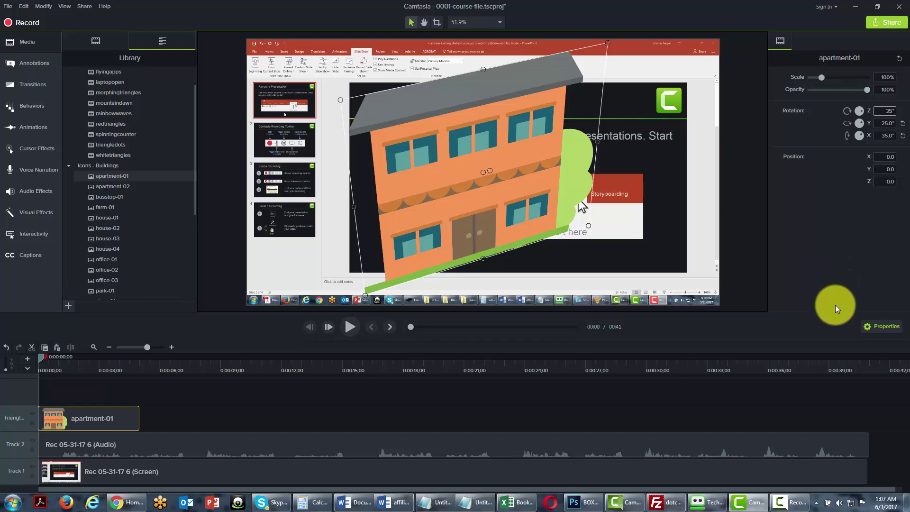
# - Reset the graphic's rotations to 0 and lower its opacity to make it partly transparent
pyautogui.click(844, 228)
pyautogui.click(903, 111)
pyautogui.click(903, 123)
pyautogui.click(903, 136)
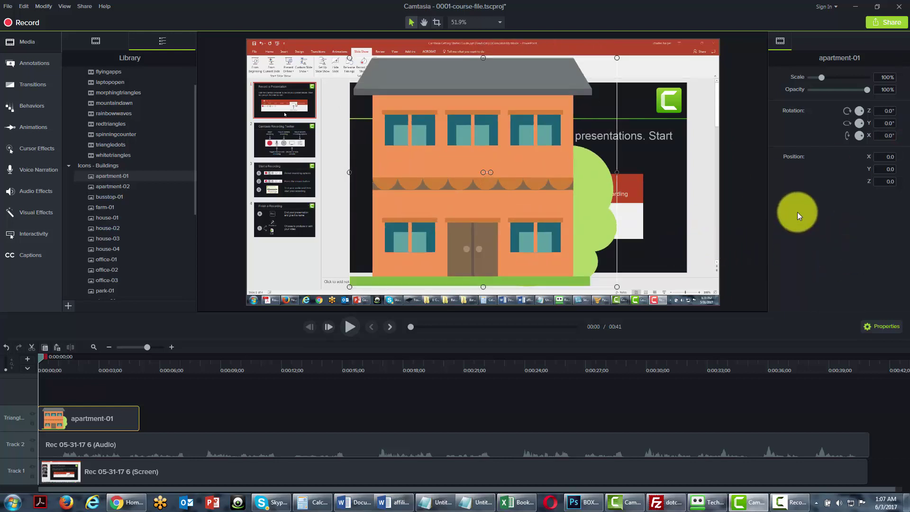
pyautogui.moveTo(866, 90)
pyautogui.mouseDown()
pyautogui.moveTo(831, 90)
pyautogui.moveTo(872, 85)
pyautogui.mouseUp()
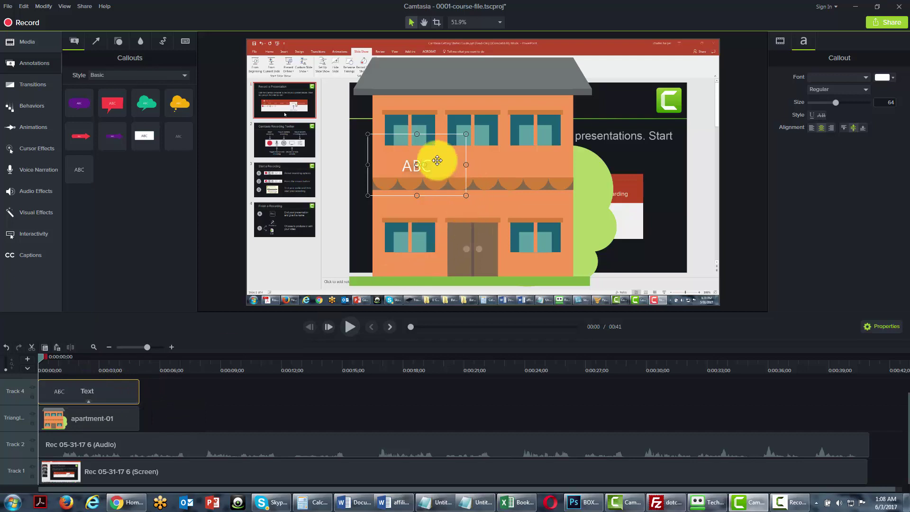
# - Move the ABC callout over the building, shrink it and nudge it onto the upper floor
pyautogui.moveTo(402, 147); pyautogui.dragTo(461, 149)
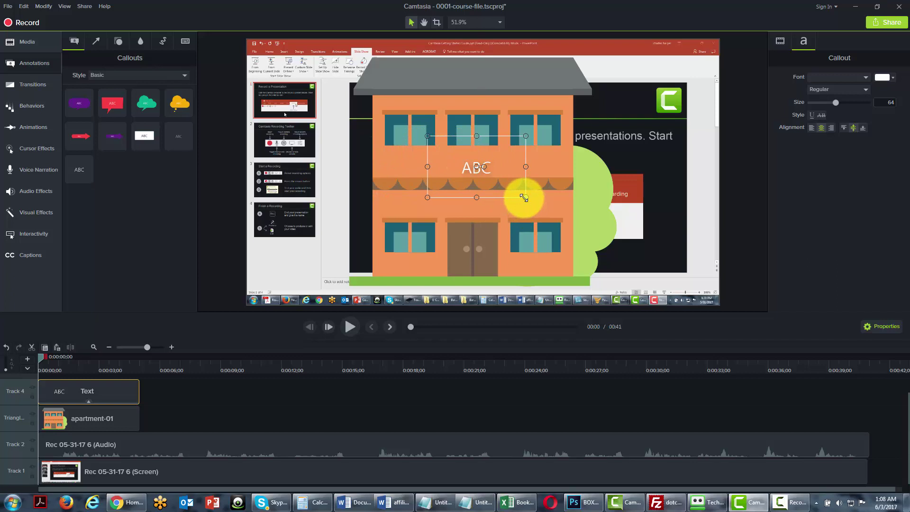
pyautogui.moveTo(525, 198); pyautogui.dragTo(502, 179)
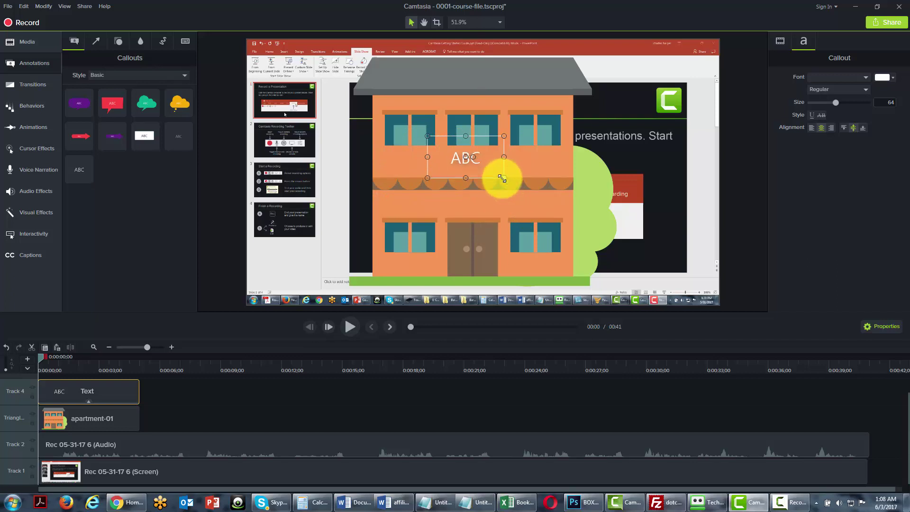
pyautogui.moveTo(446, 160); pyautogui.dragTo(447, 167)
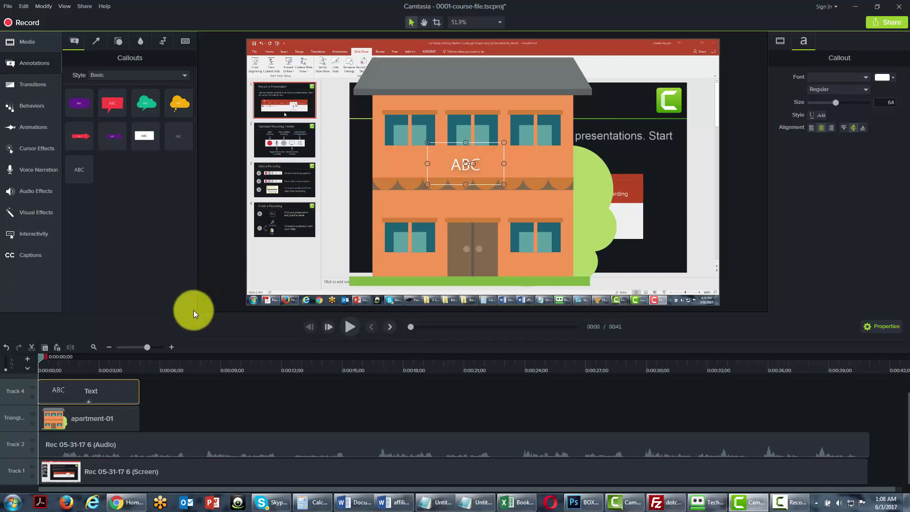
# - Delete the callout and apartment clips and remove all empty tracks
pyautogui.click(107, 392)
pyautogui.rightClick(107, 392)
pyautogui.click(109, 392)
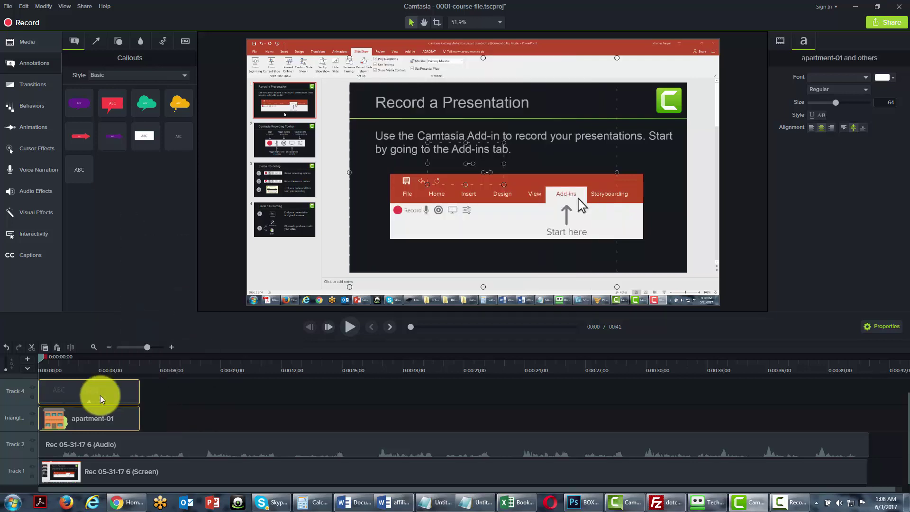
pyautogui.rightClick(23, 392)
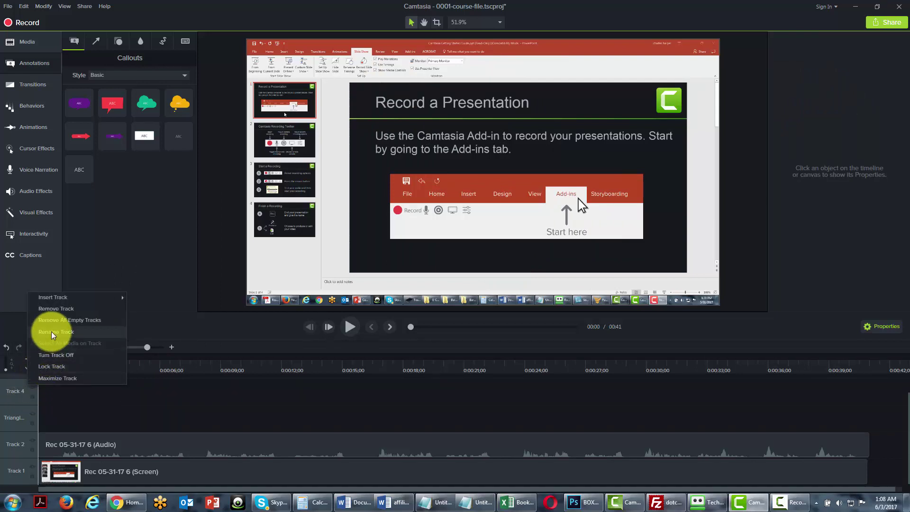
pyautogui.click(57, 321)
# - Add the getyourticket music track from the Music Tracks folder to the timeline
pyautogui.click(16, 42)
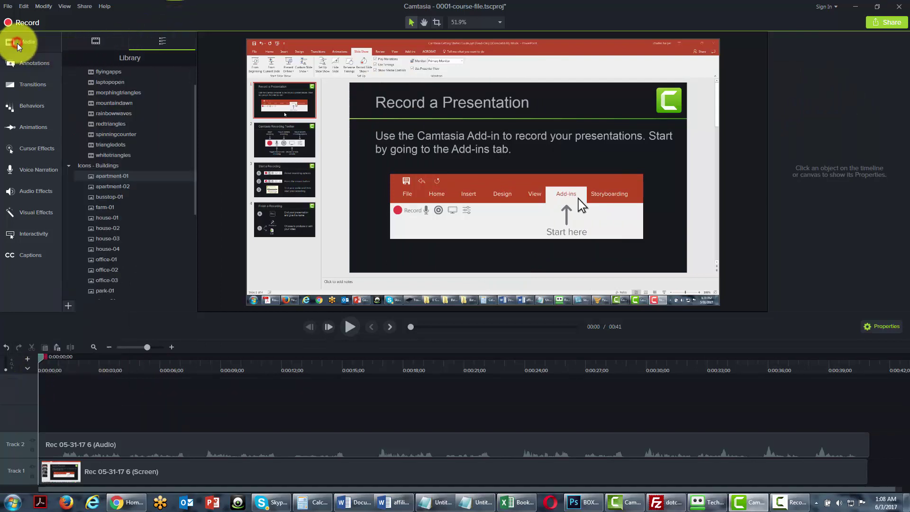
pyautogui.scroll(-5, 192, 201)
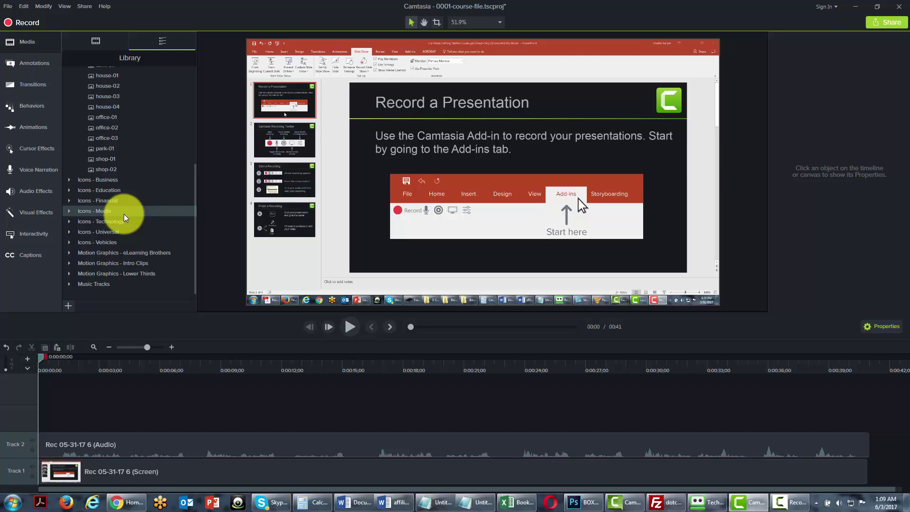
pyautogui.moveTo(194, 249); pyautogui.dragTo(192, 267)
pyautogui.click(71, 278)
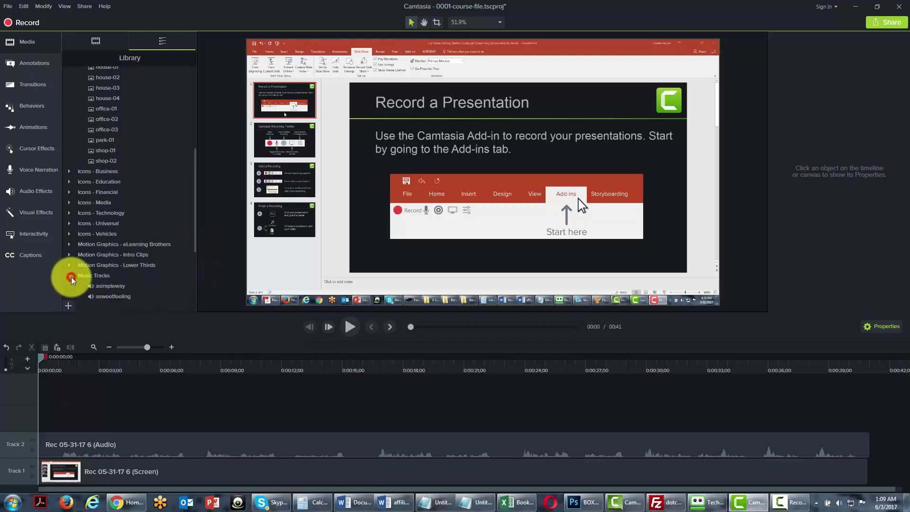
pyautogui.moveTo(195, 209); pyautogui.dragTo(194, 257)
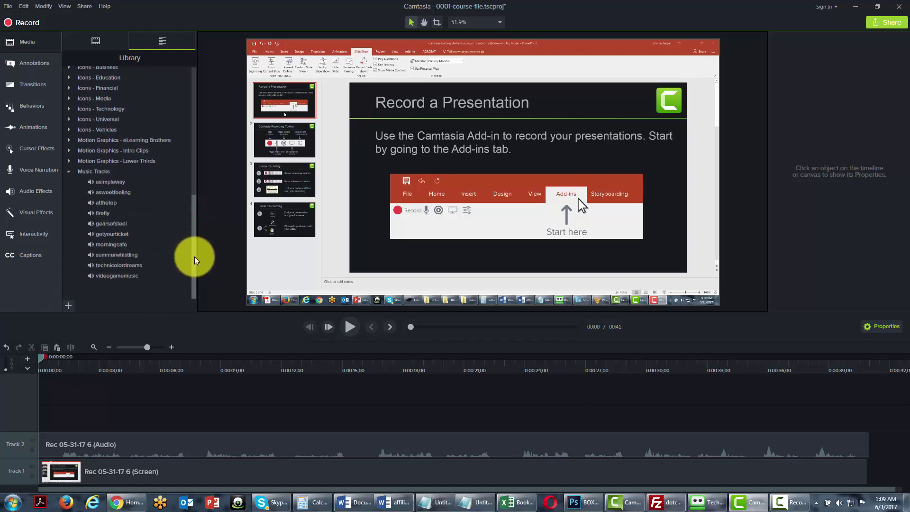
pyautogui.rightClick(107, 183)
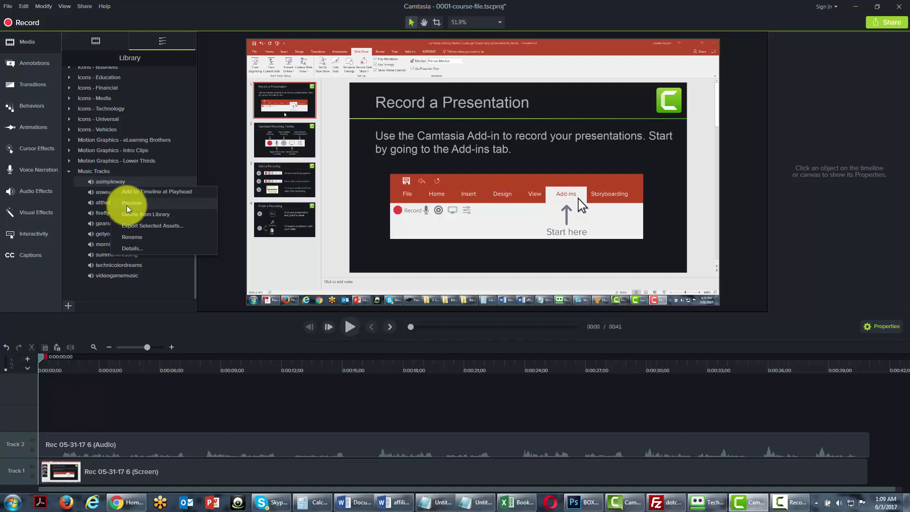
pyautogui.click(104, 234)
pyautogui.rightClick(104, 234)
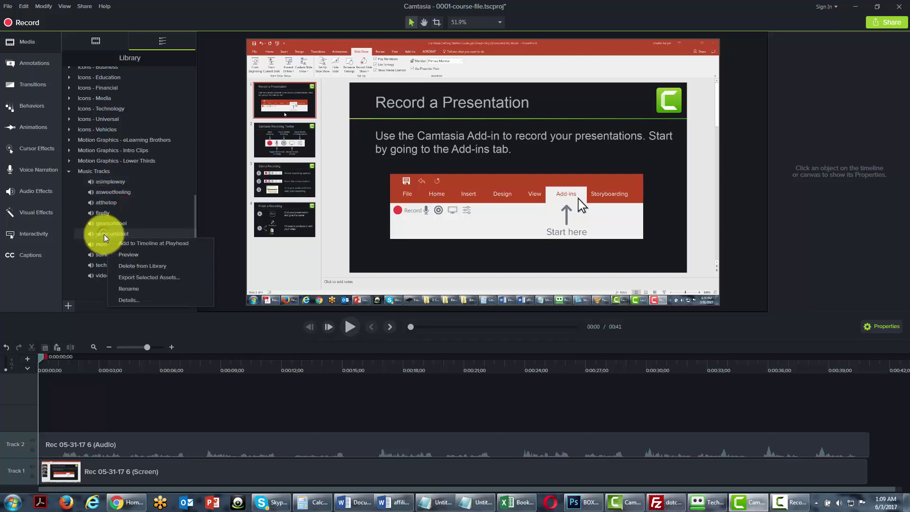
pyautogui.click(122, 243)
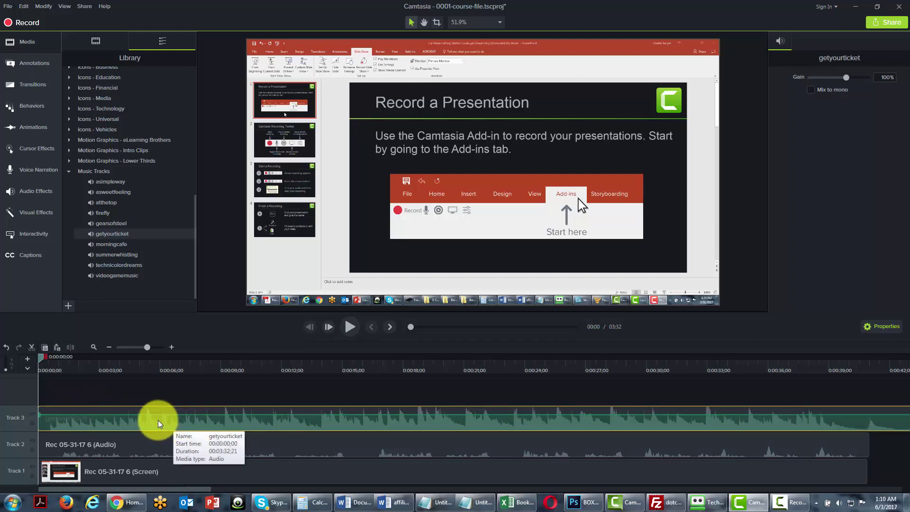
# - Lower the getyourticket clip's gain from 45% to 19% and go back to the Library
pyautogui.press('d')
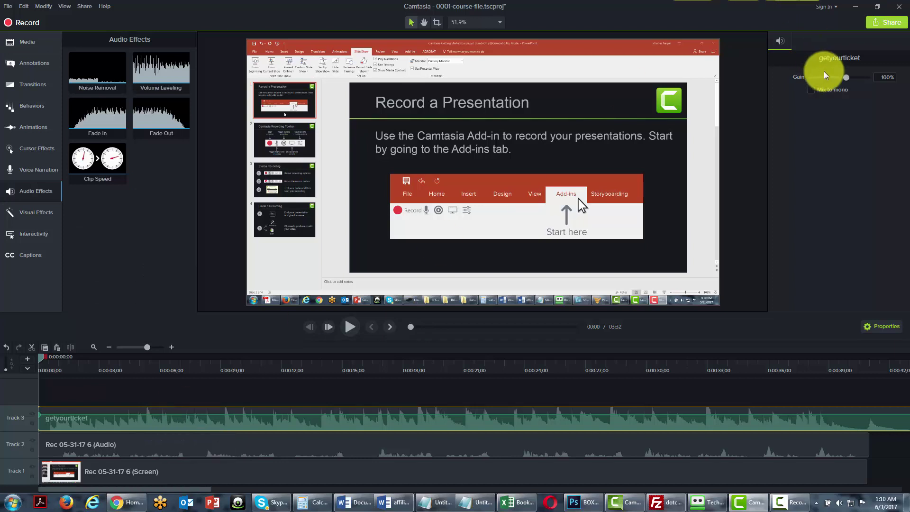
pyautogui.moveTo(847, 77); pyautogui.dragTo(835, 78)
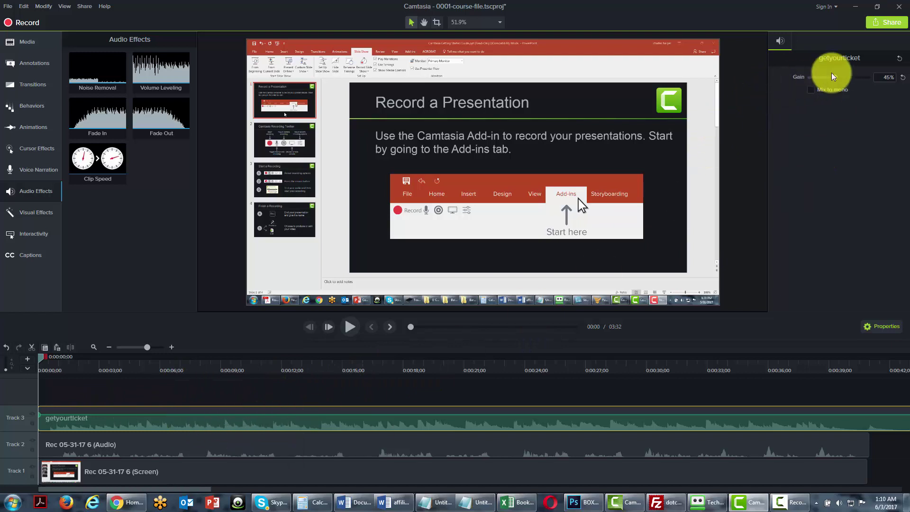
pyautogui.moveTo(833, 76); pyautogui.dragTo(821, 77)
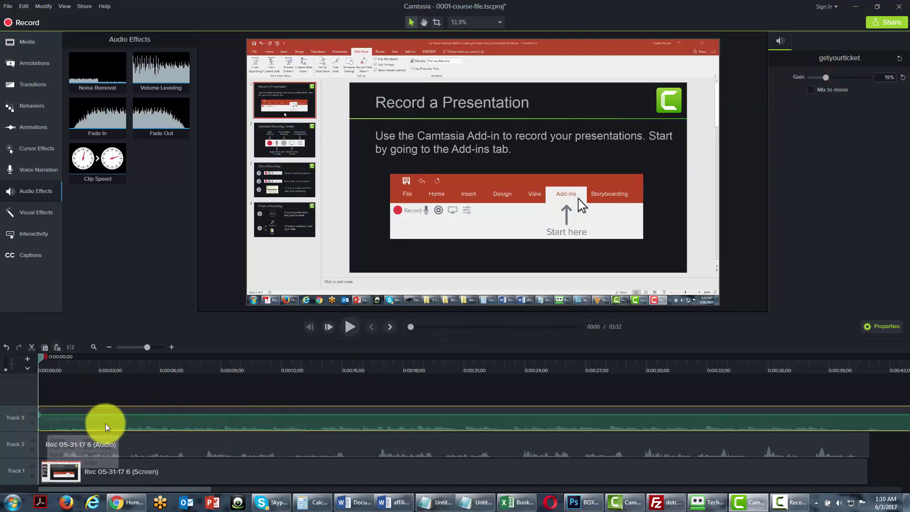
pyautogui.click(34, 41)
pyautogui.moveTo(195, 189); pyautogui.dragTo(195, 167)
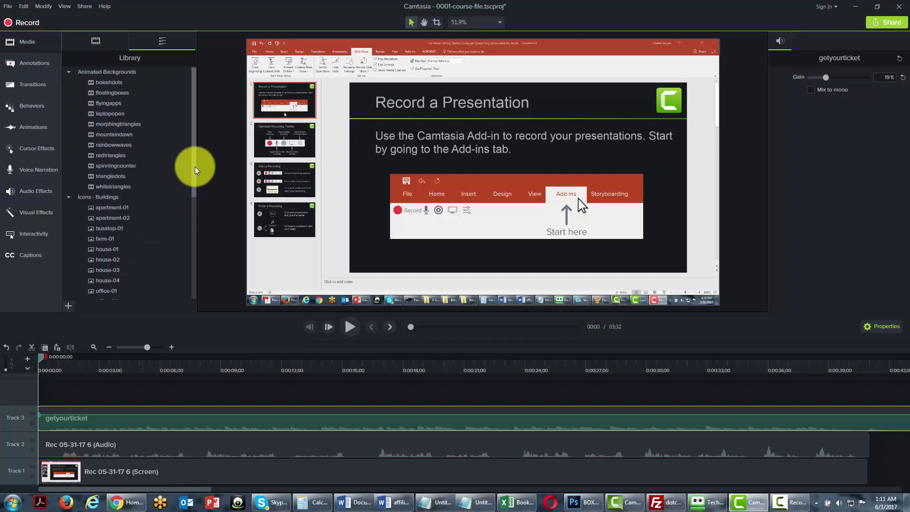
pyautogui.click(66, 196)
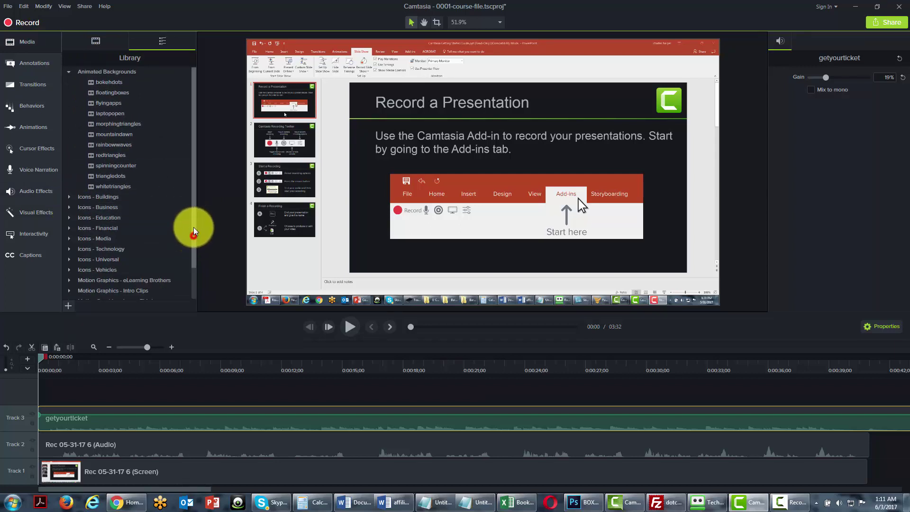
pyautogui.rightClick(102, 84)
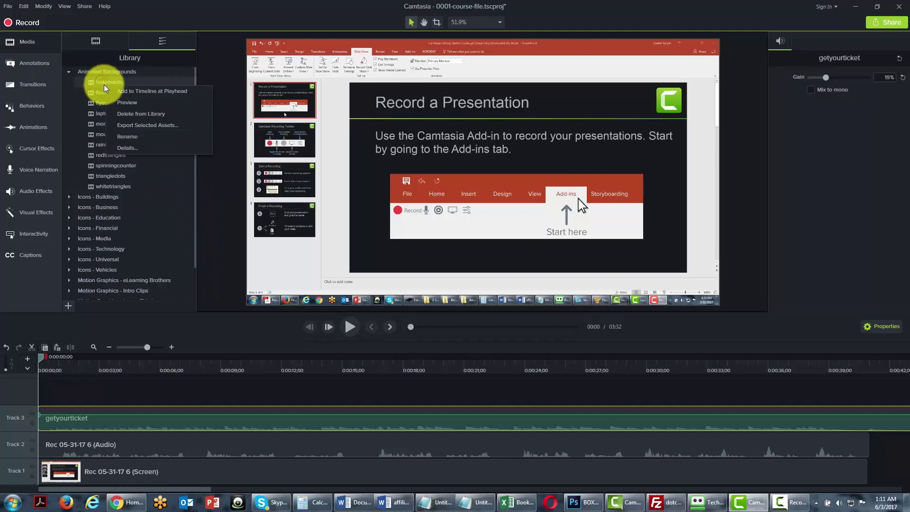
pyautogui.click(123, 102)
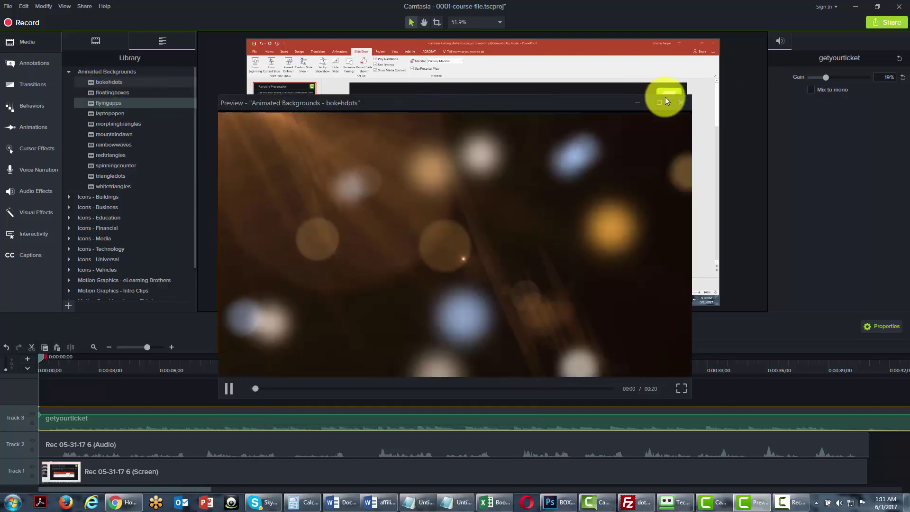
pyautogui.click(681, 102)
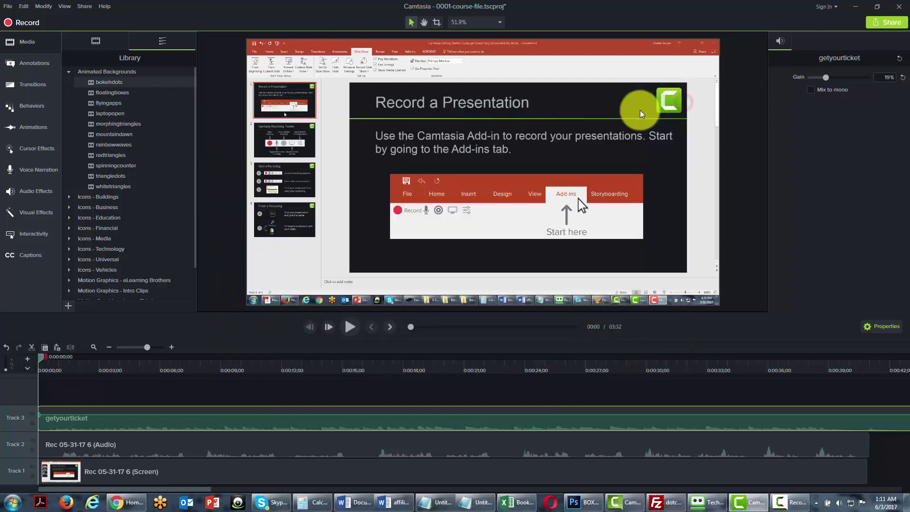
pyautogui.rightClick(104, 82)
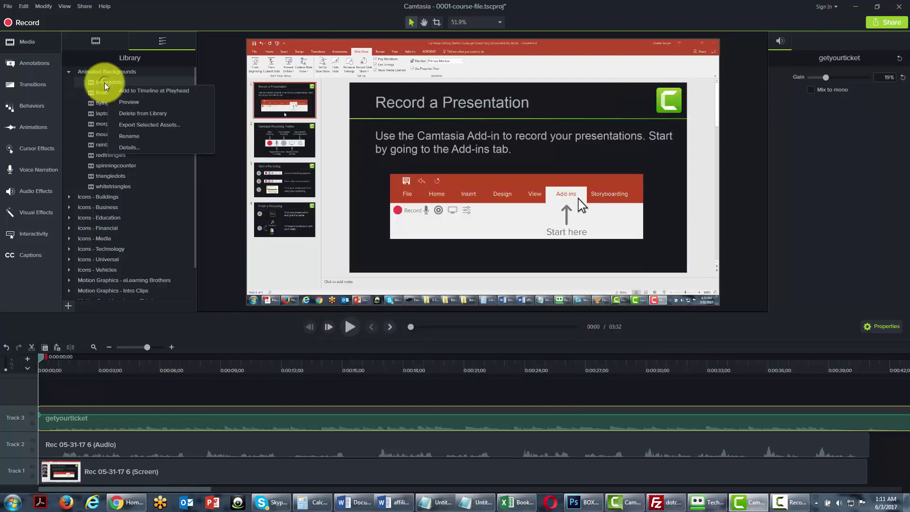
pyautogui.click(122, 91)
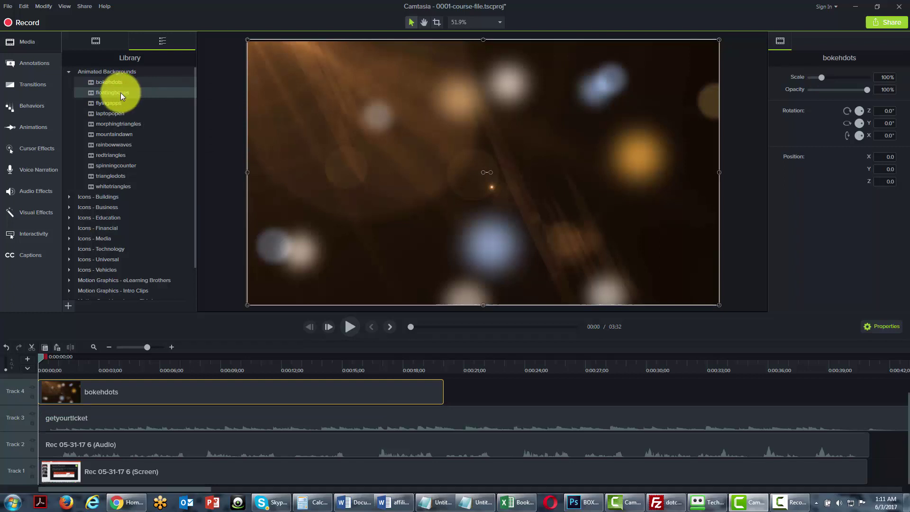
pyautogui.moveTo(39, 357); pyautogui.dragTo(41, 358)
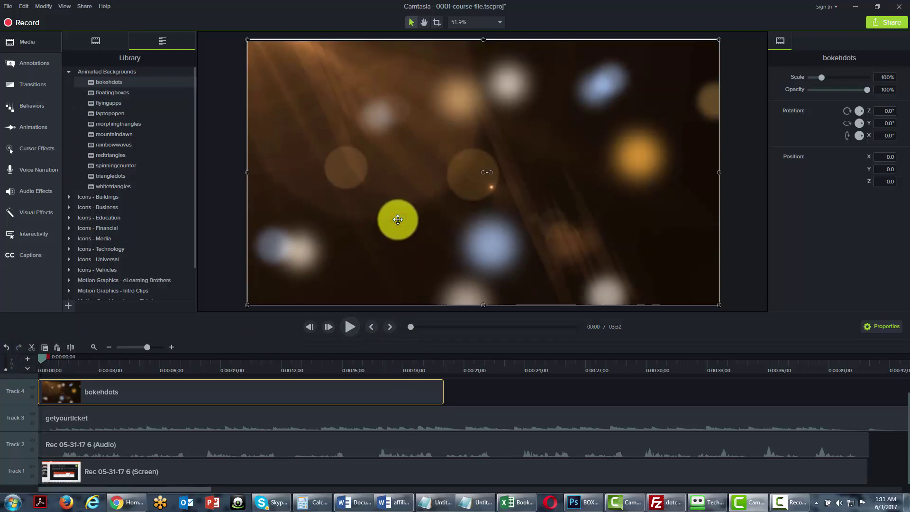
pyautogui.press('Delete')
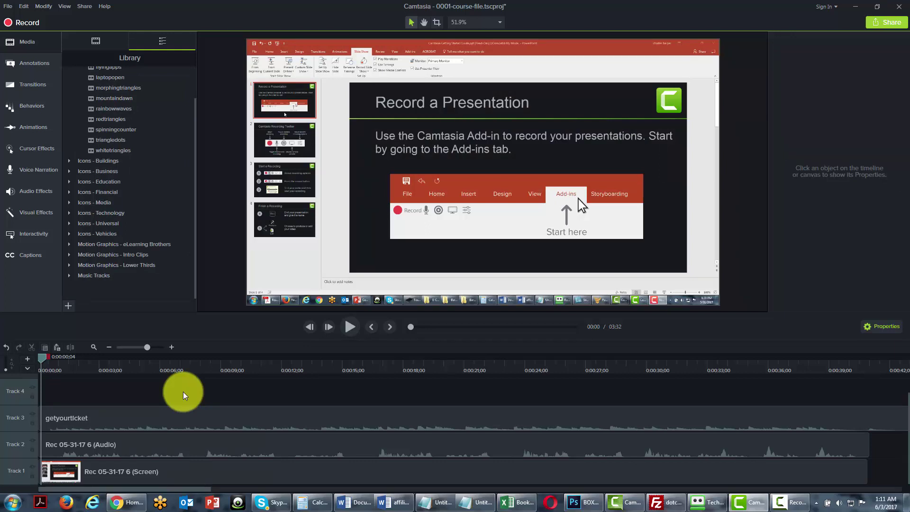
# - Place the basictext-01 lower third from Motion Graphics - Lower Thirds at the start of Track 4
pyautogui.click(69, 265)
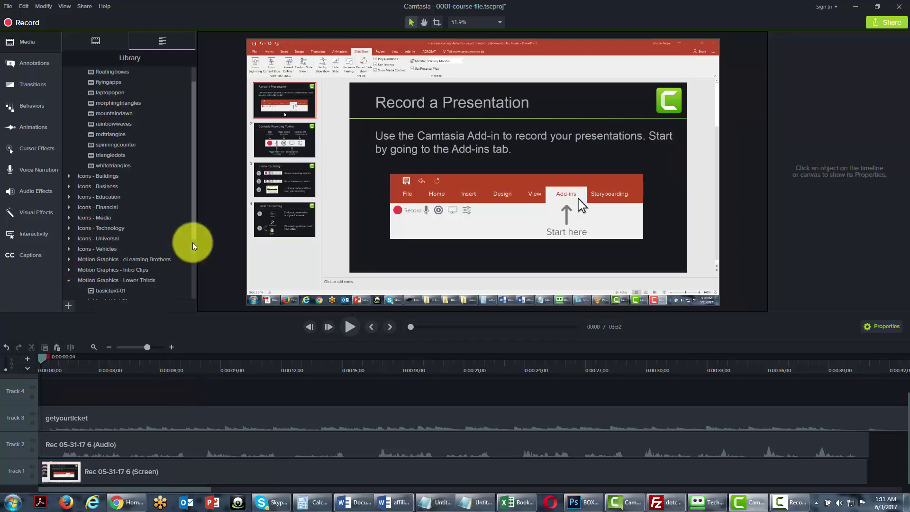
pyautogui.moveTo(195, 229); pyautogui.dragTo(191, 285)
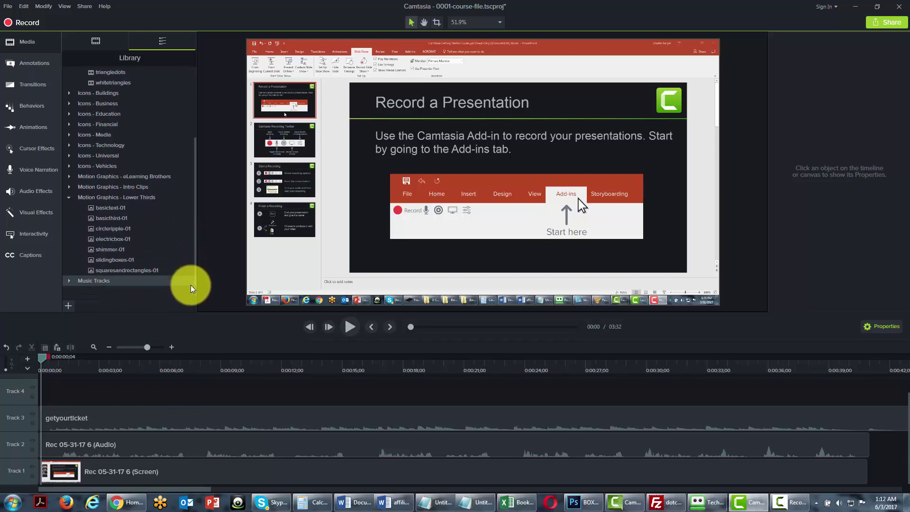
pyautogui.moveTo(195, 284); pyautogui.dragTo(194, 287)
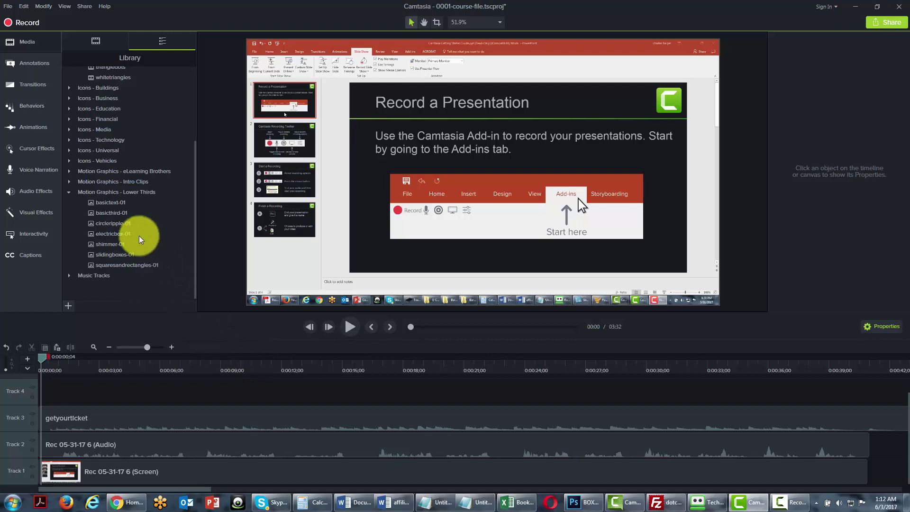
pyautogui.click(110, 202)
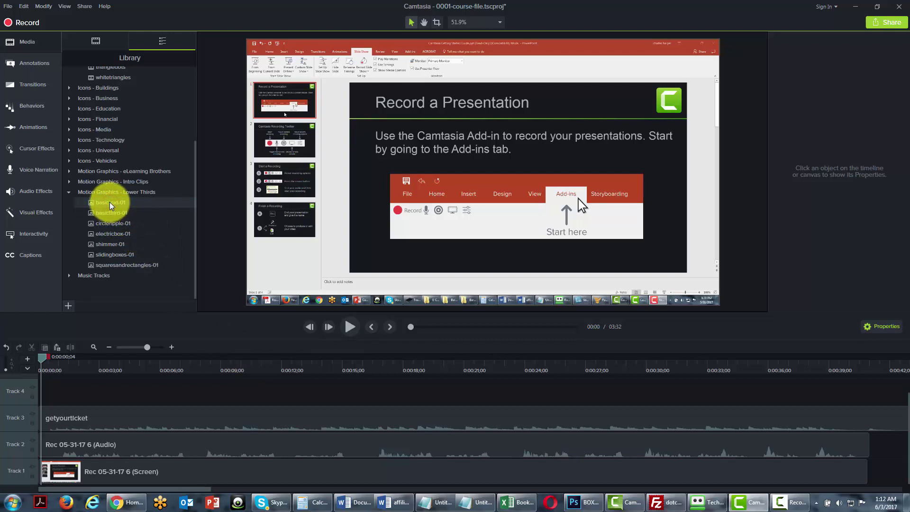
pyautogui.rightClick(110, 202)
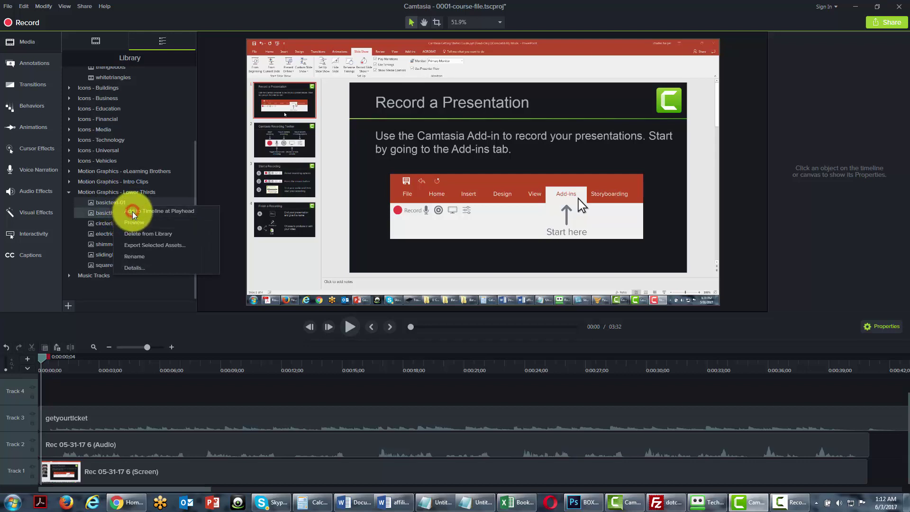
pyautogui.click(132, 211)
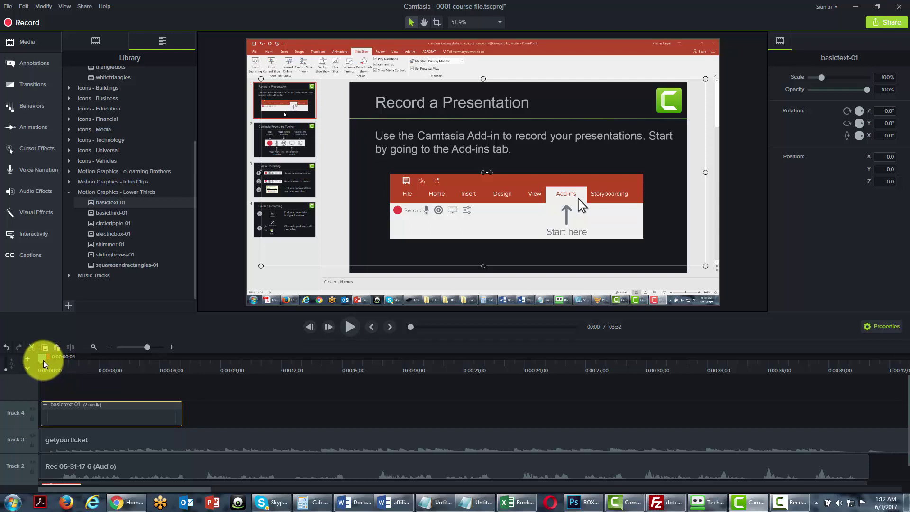
# - Replace the lower third's title text with the presenter's full name
pyautogui.moveTo(42, 358); pyautogui.dragTo(73, 360)
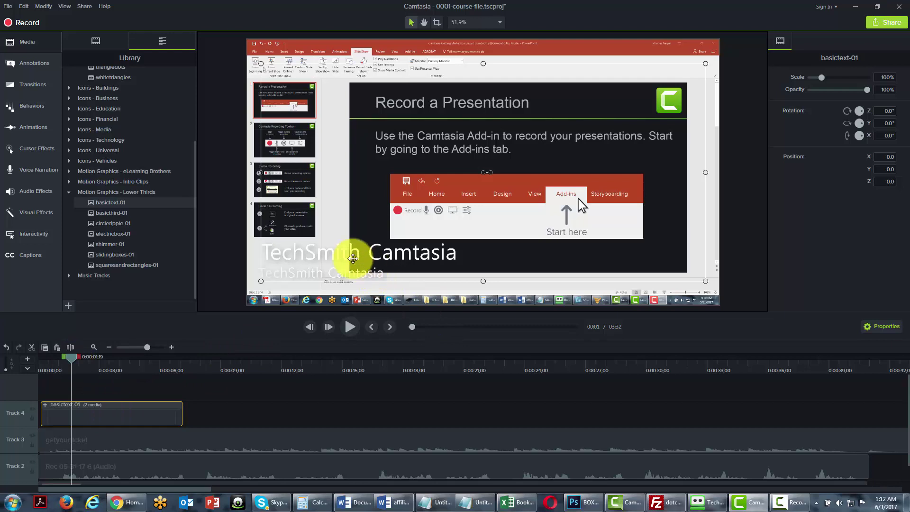
pyautogui.doubleClick(315, 255)
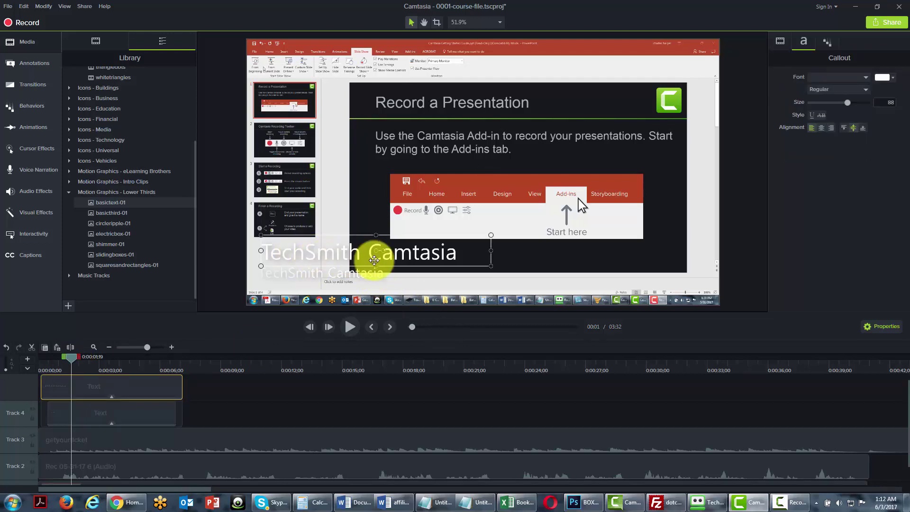
pyautogui.doubleClick(451, 252)
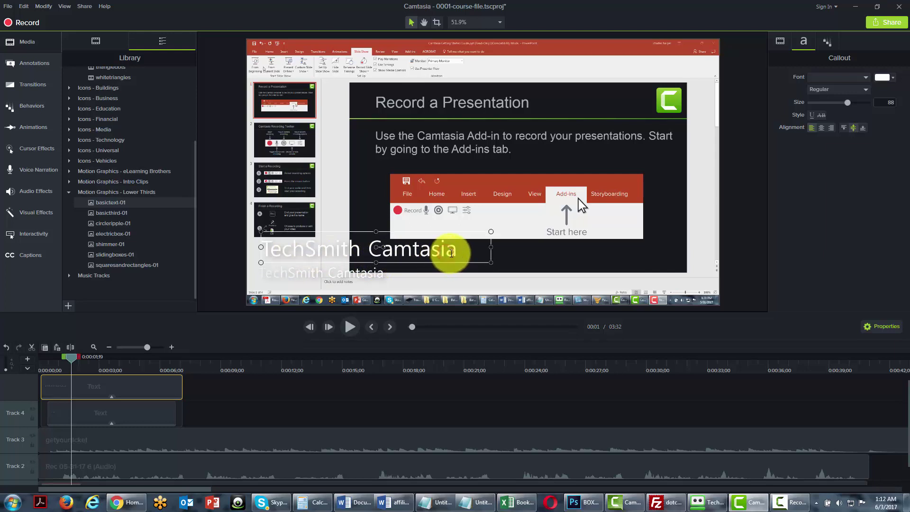
pyautogui.hotkey('ctrl', 'a')
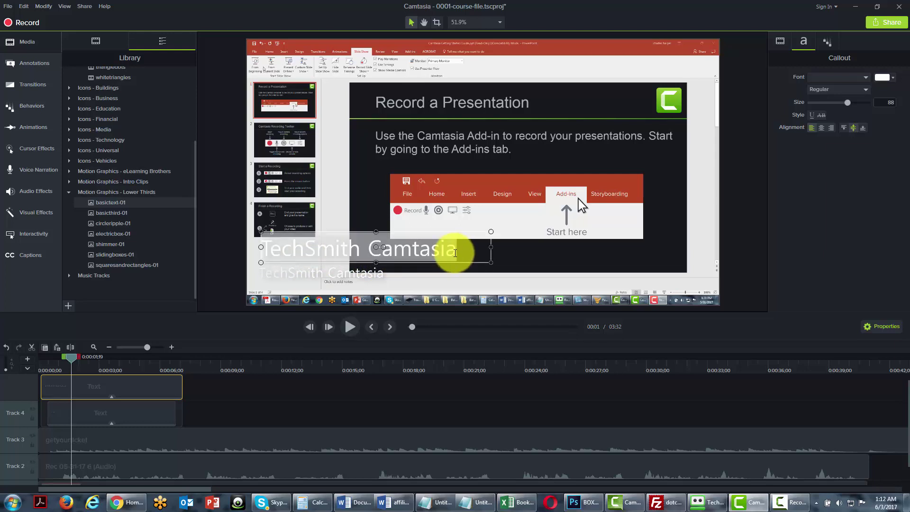
pyautogui.write('Thom')
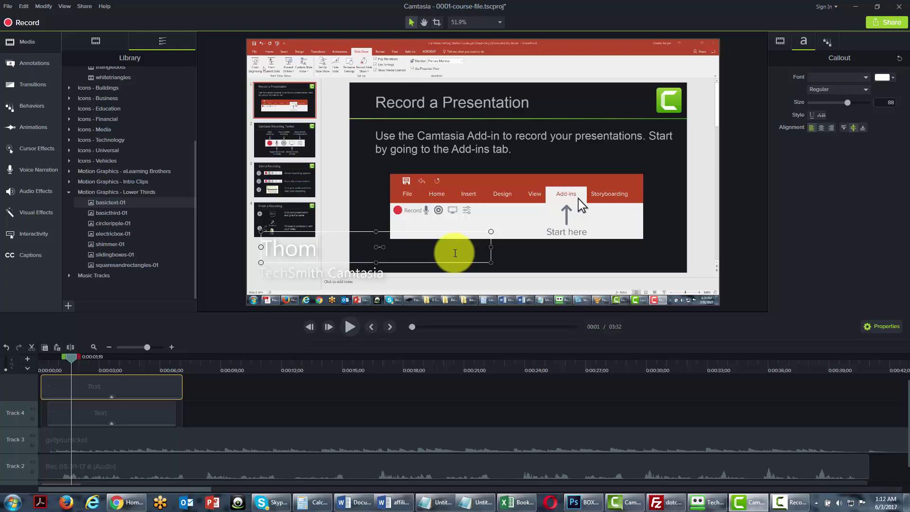
pyautogui.write('as Duncan')
# - Change the subtitle line to read 'Internet Marketing'
pyautogui.doubleClick(355, 273)
pyautogui.hotkey('ctrl', 'a')
pyautogui.write('Internet Marketing')
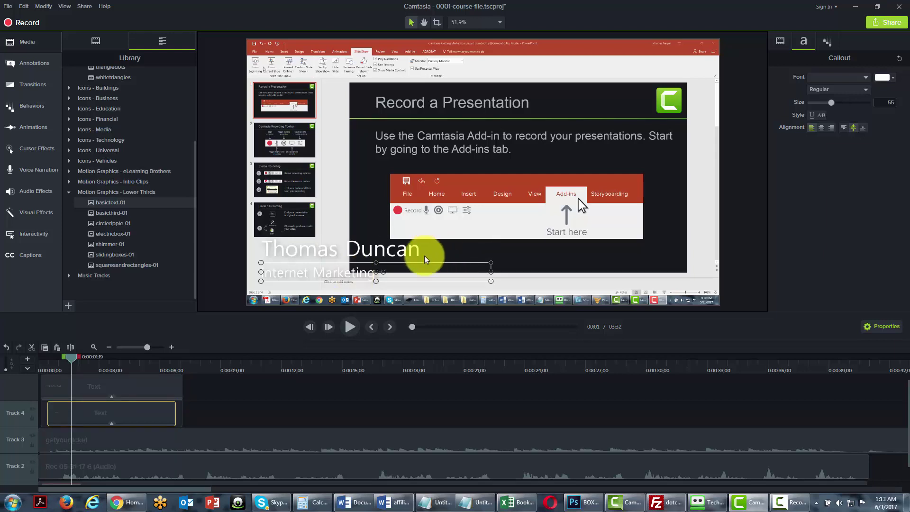
pyautogui.click(372, 274)
# - Set the Internet Marketing text colour to red
pyautogui.click(371, 273)
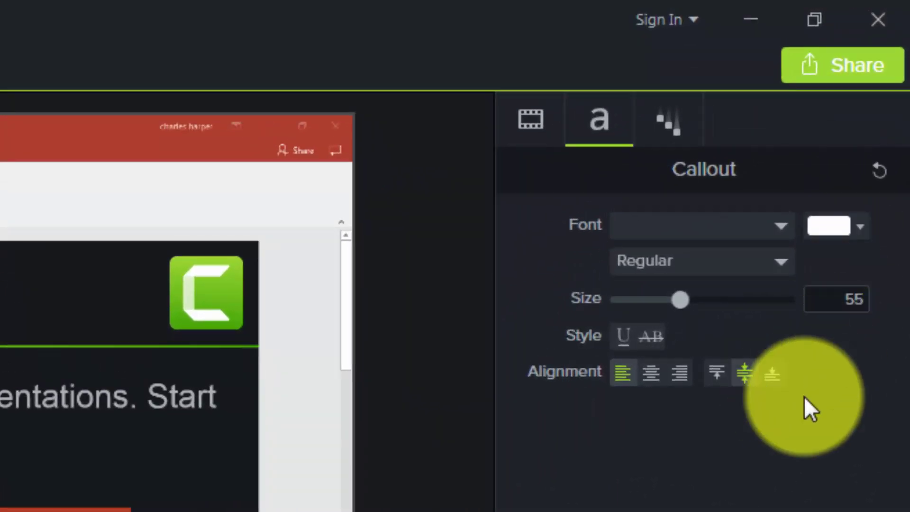
pyautogui.click(864, 226)
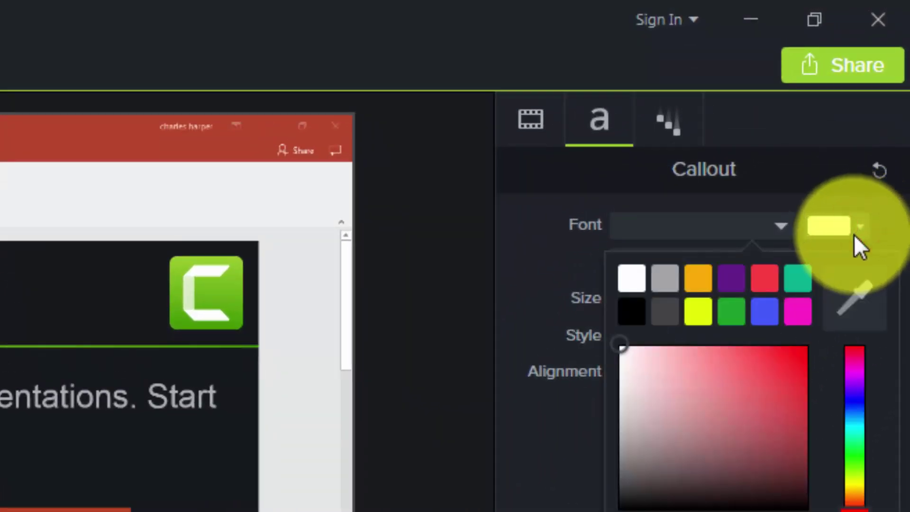
pyautogui.click(624, 344)
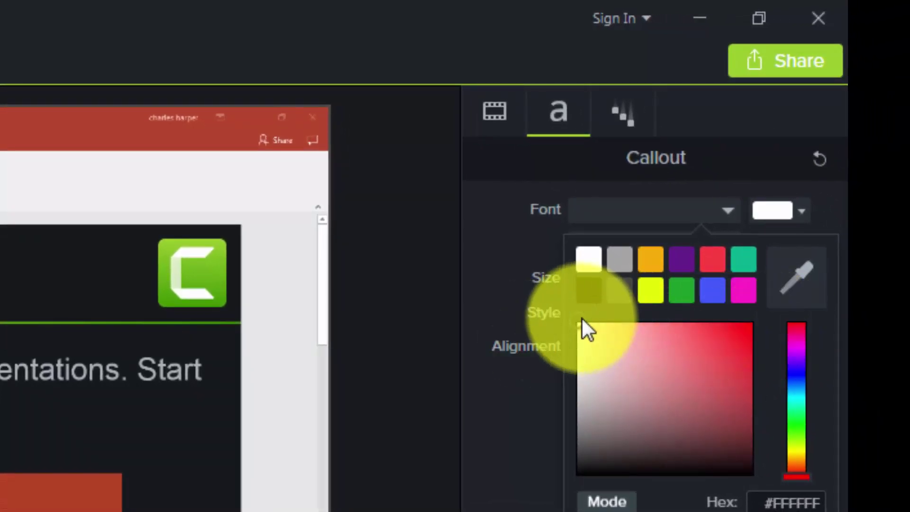
pyautogui.click(594, 340)
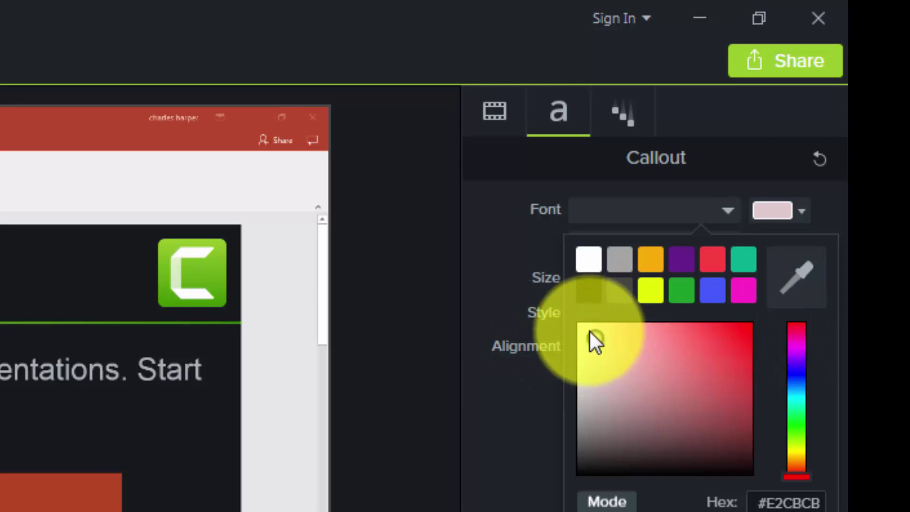
pyautogui.moveTo(595, 340); pyautogui.dragTo(797, 341)
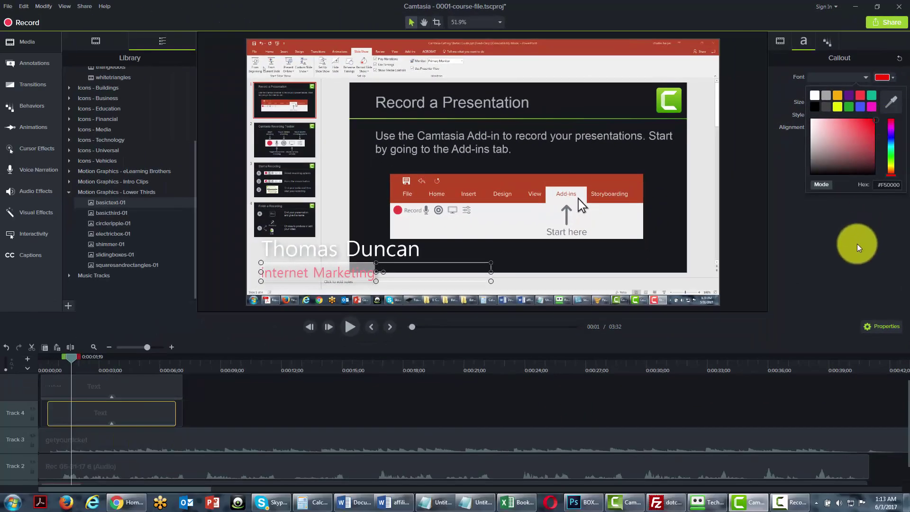
pyautogui.click(857, 243)
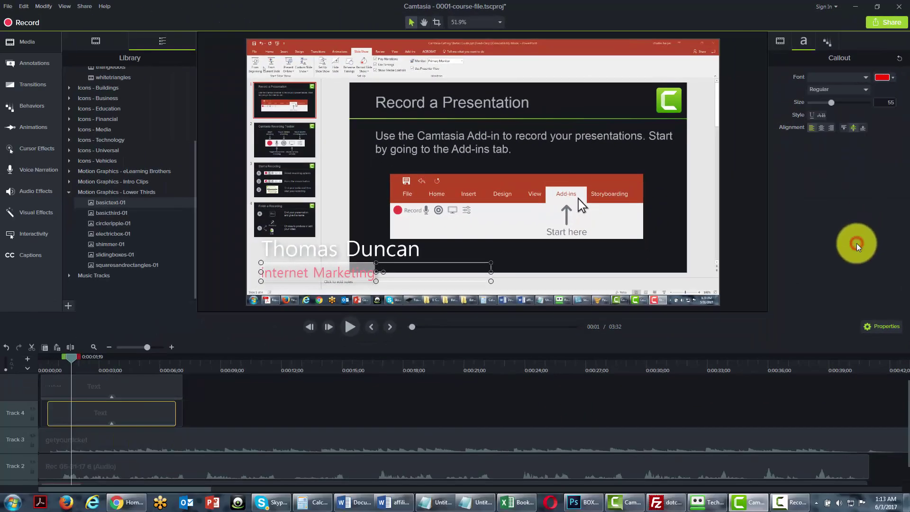
# - Make the name line red and drag it toward the lower right of the slide
pyautogui.click(356, 252)
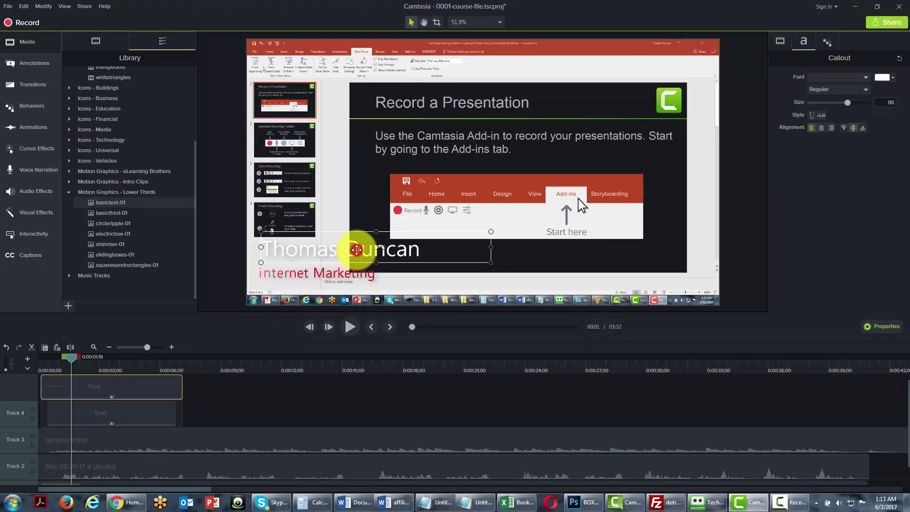
pyautogui.doubleClick(357, 250)
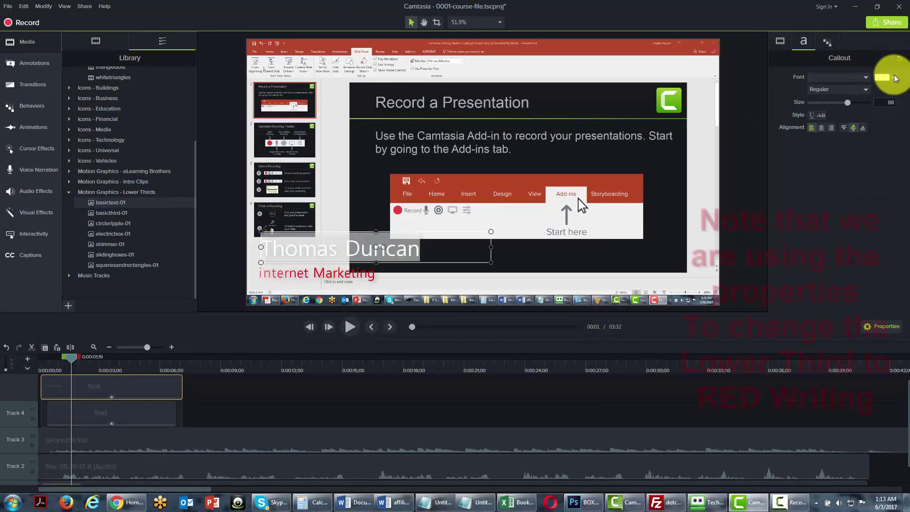
pyautogui.click(894, 77)
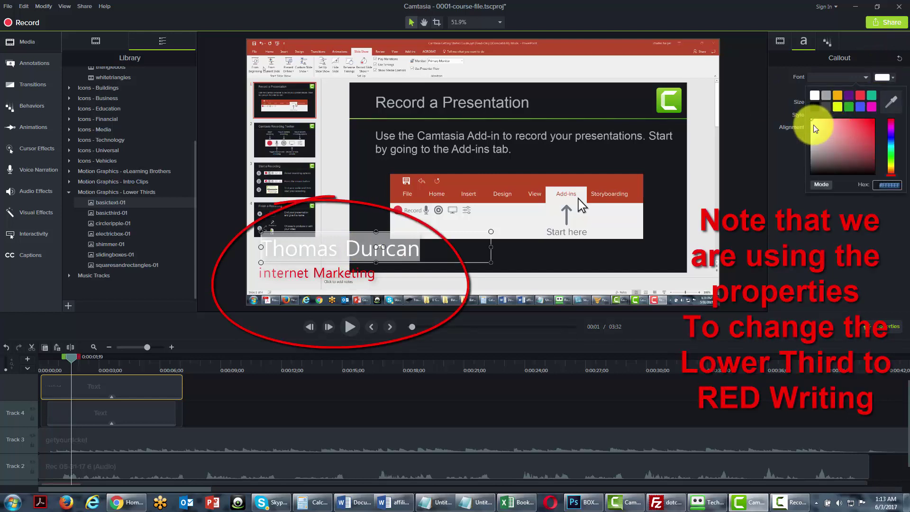
pyautogui.moveTo(813, 124); pyautogui.dragTo(875, 119)
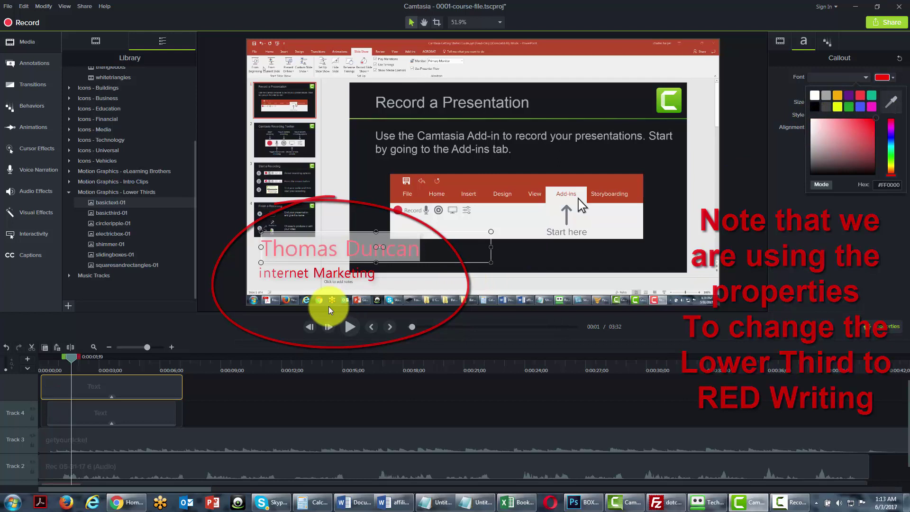
pyautogui.click(425, 250)
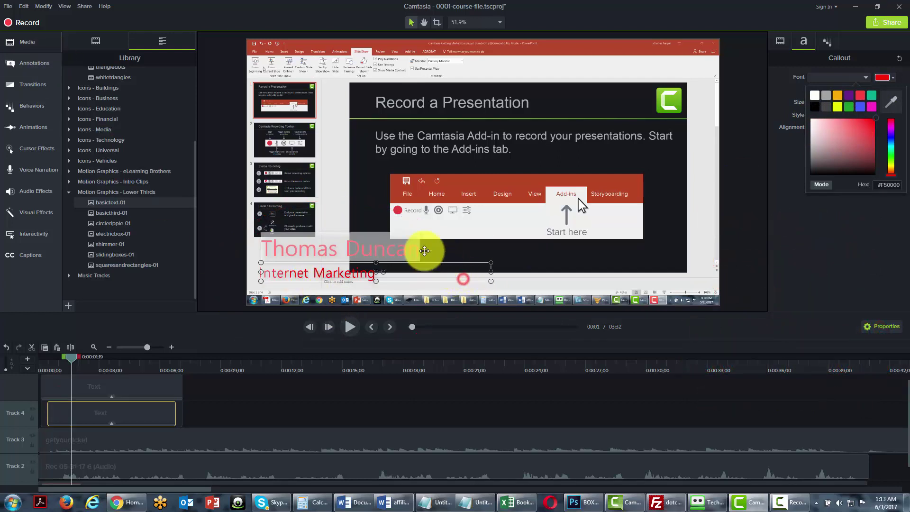
pyautogui.click(304, 241)
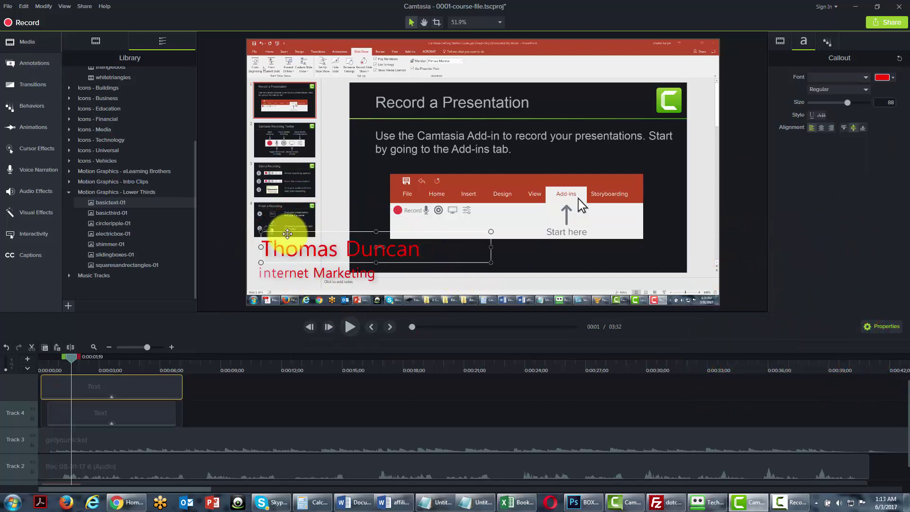
pyautogui.moveTo(305, 241); pyautogui.dragTo(471, 251)
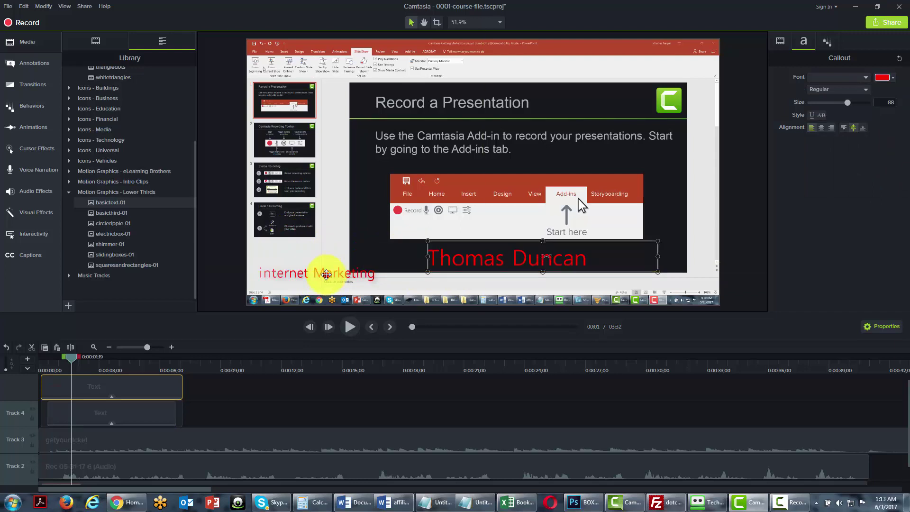
# - Move Internet Marketing beneath the name line and shorten the lower-third clip on Track 4
pyautogui.click(326, 271)
pyautogui.moveTo(326, 271); pyautogui.dragTo(520, 272)
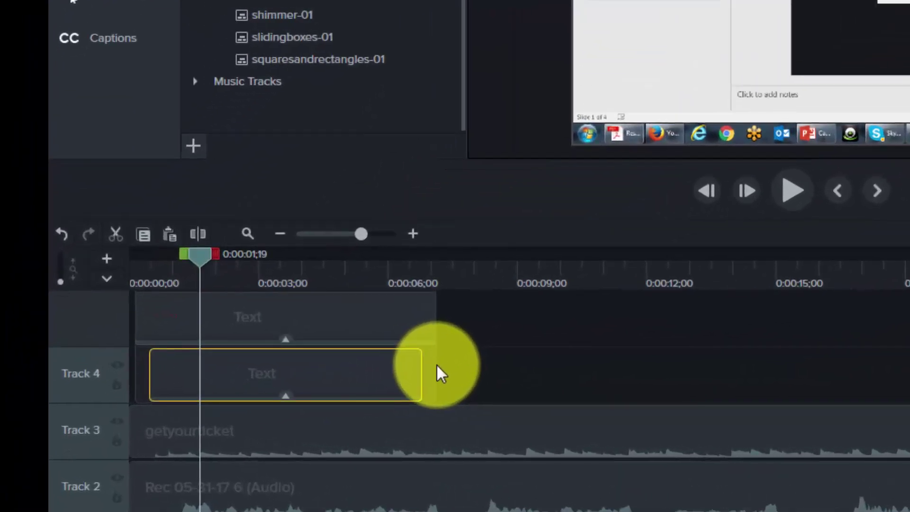
pyautogui.click(208, 404)
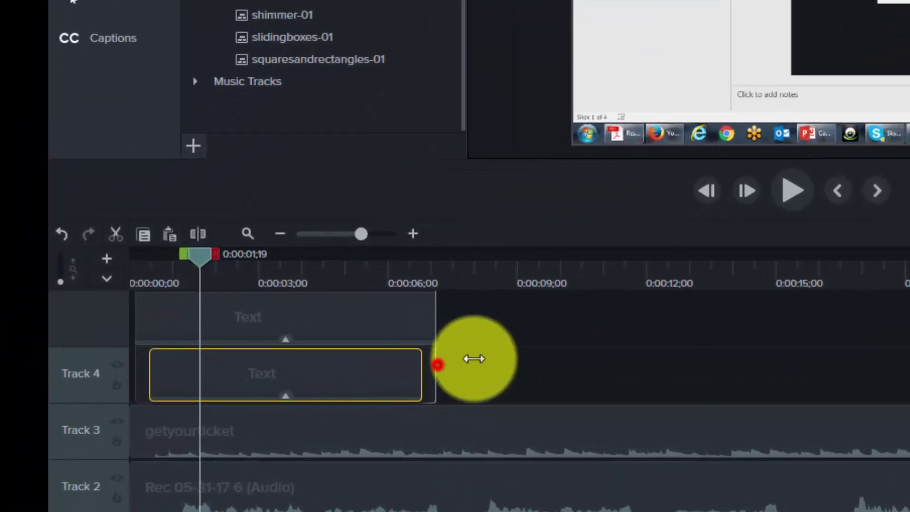
pyautogui.moveTo(474, 359); pyautogui.dragTo(414, 342)
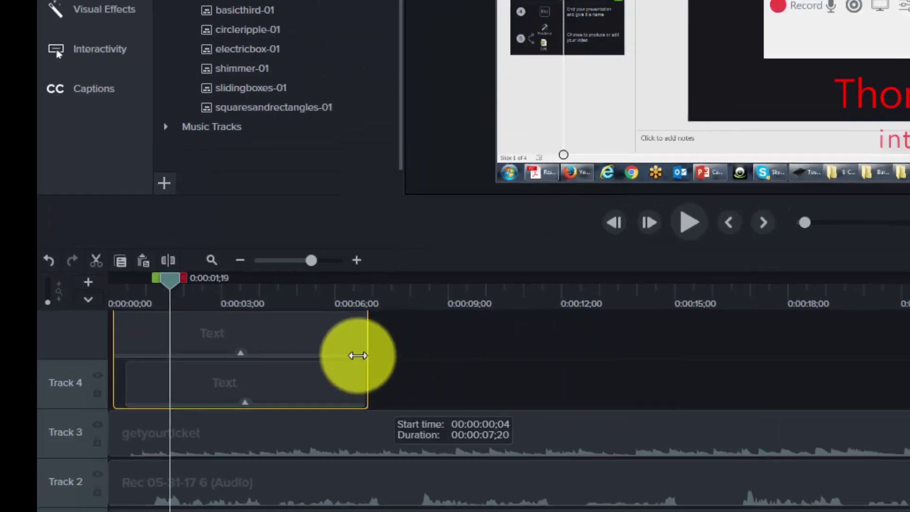
pyautogui.moveTo(358, 355); pyautogui.dragTo(90, 332)
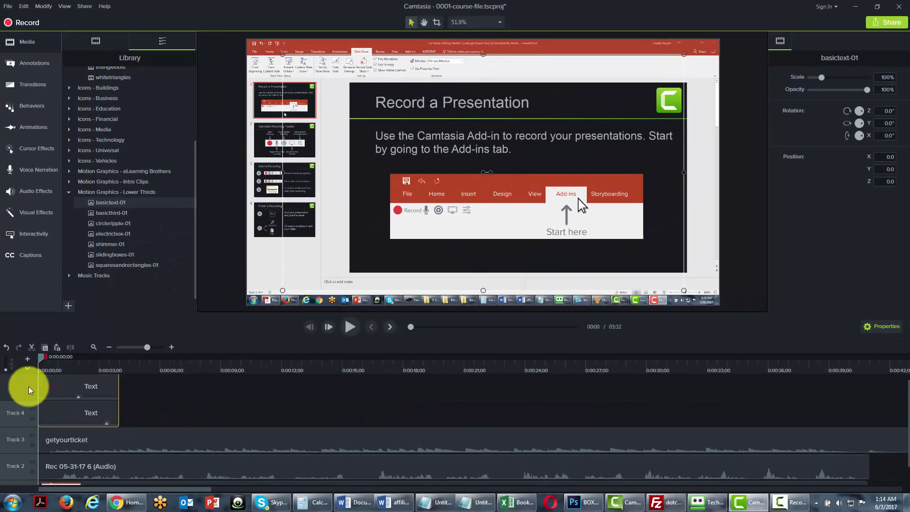